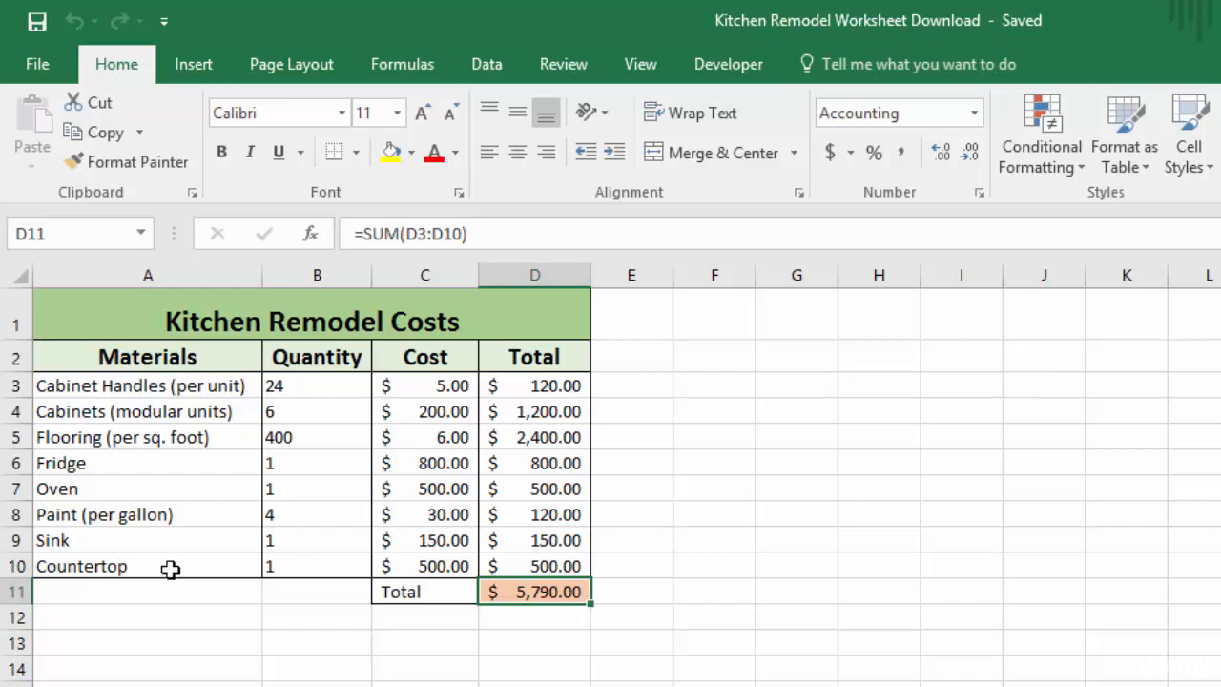
# Enter "a" in cell A12 and save the workbook under its existing name.
pyautogui.click(133, 620)
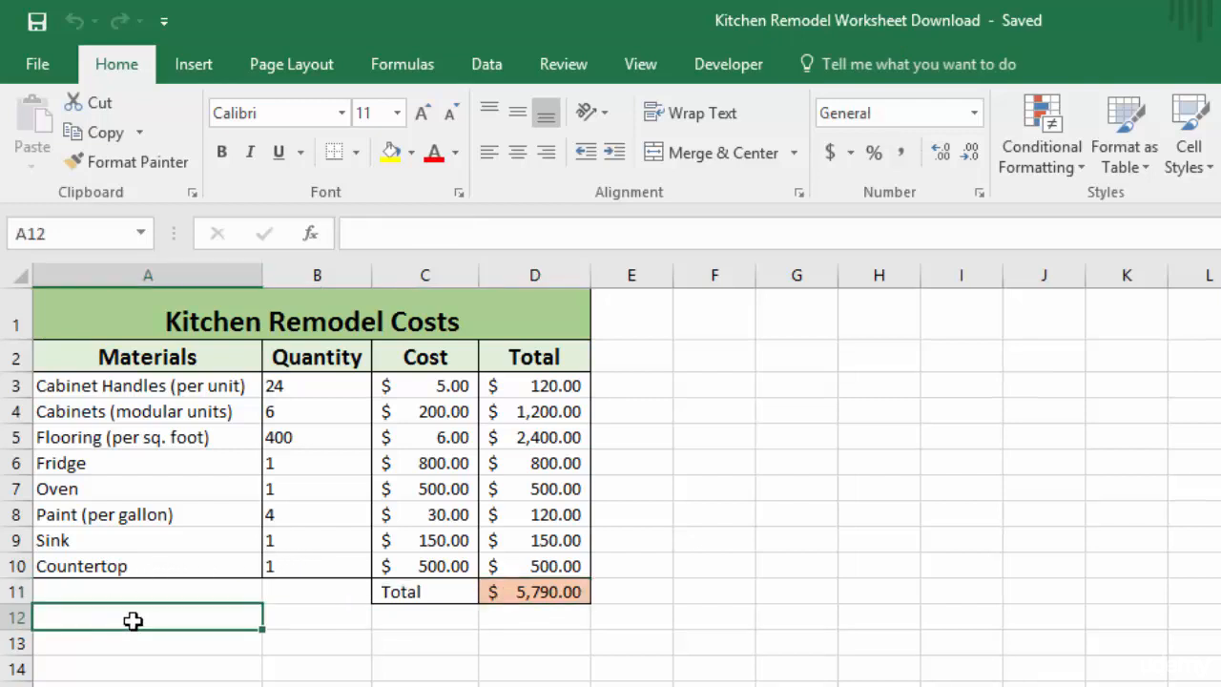
pyautogui.write('a')
pyautogui.press('Return')
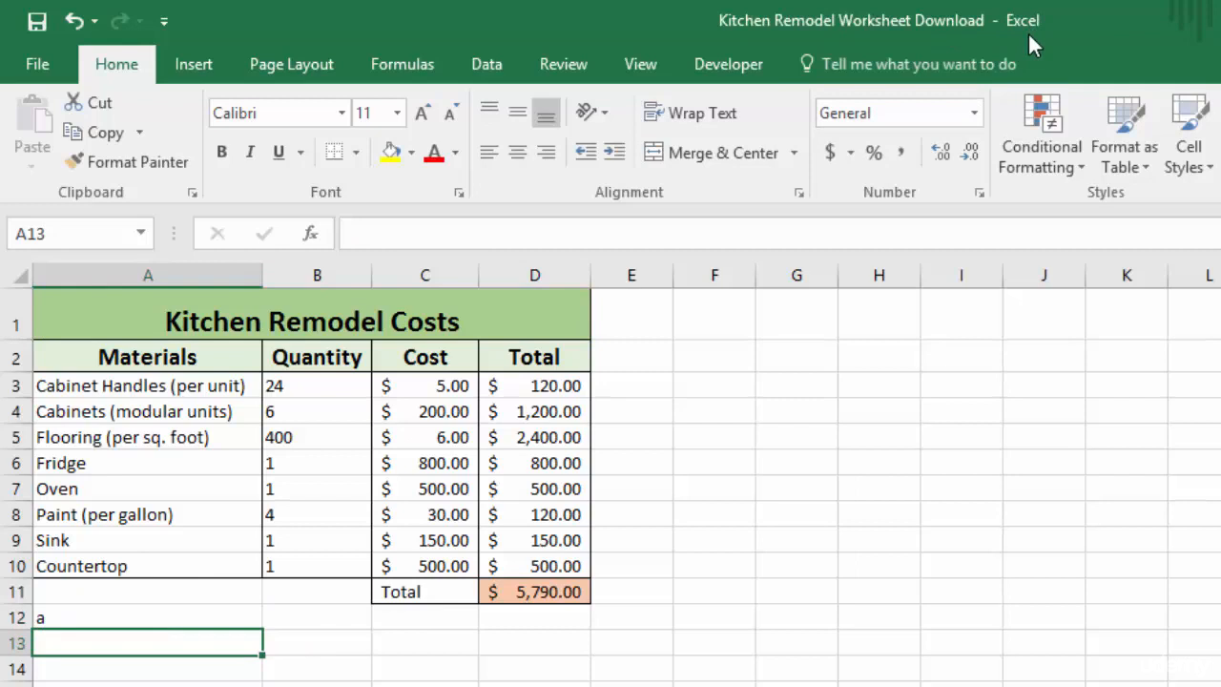
pyautogui.click(37, 28)
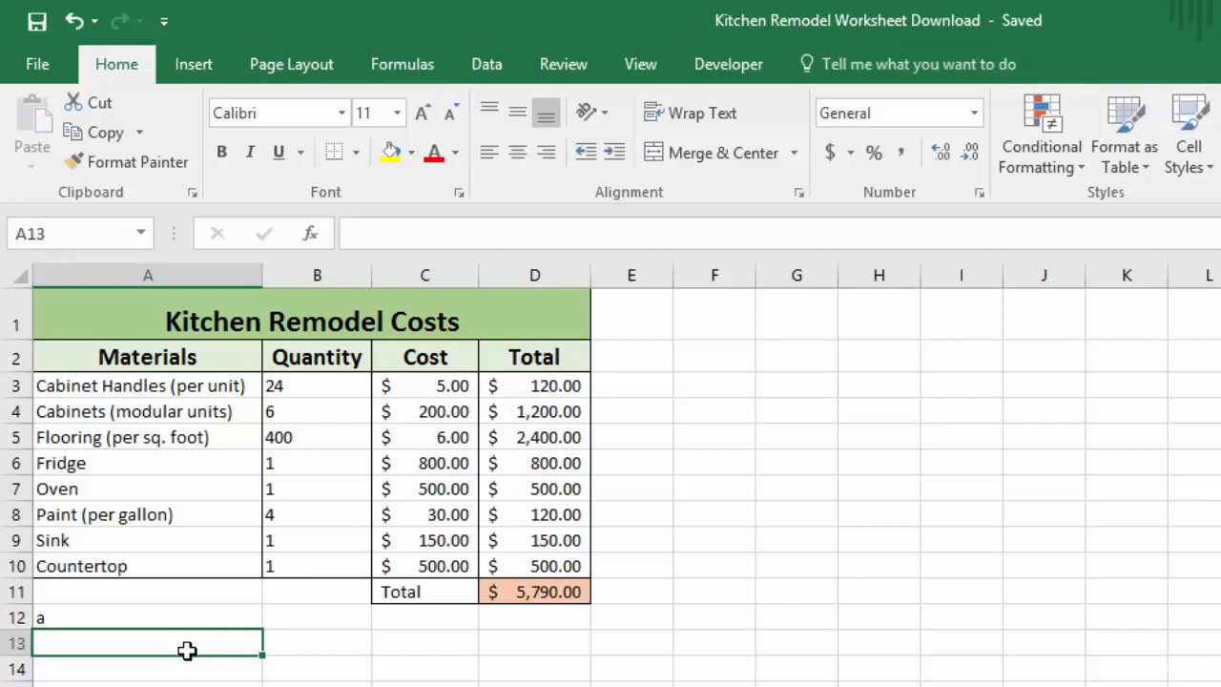
pyautogui.click(39, 68)
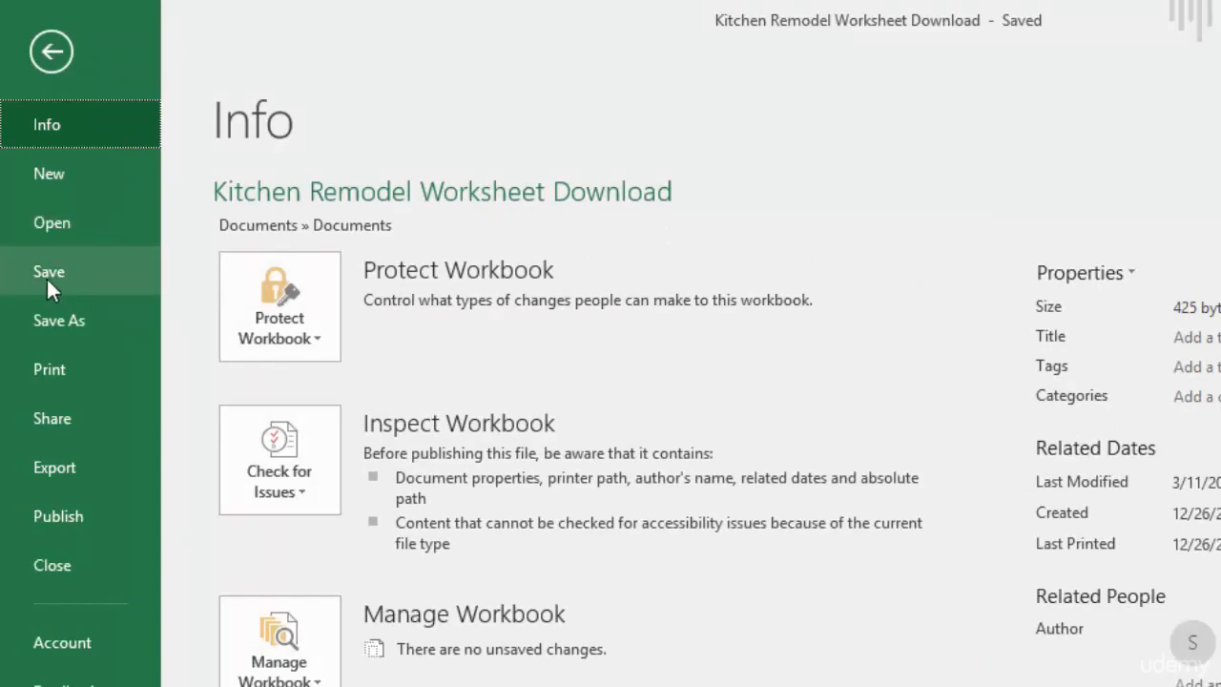
pyautogui.click(48, 271)
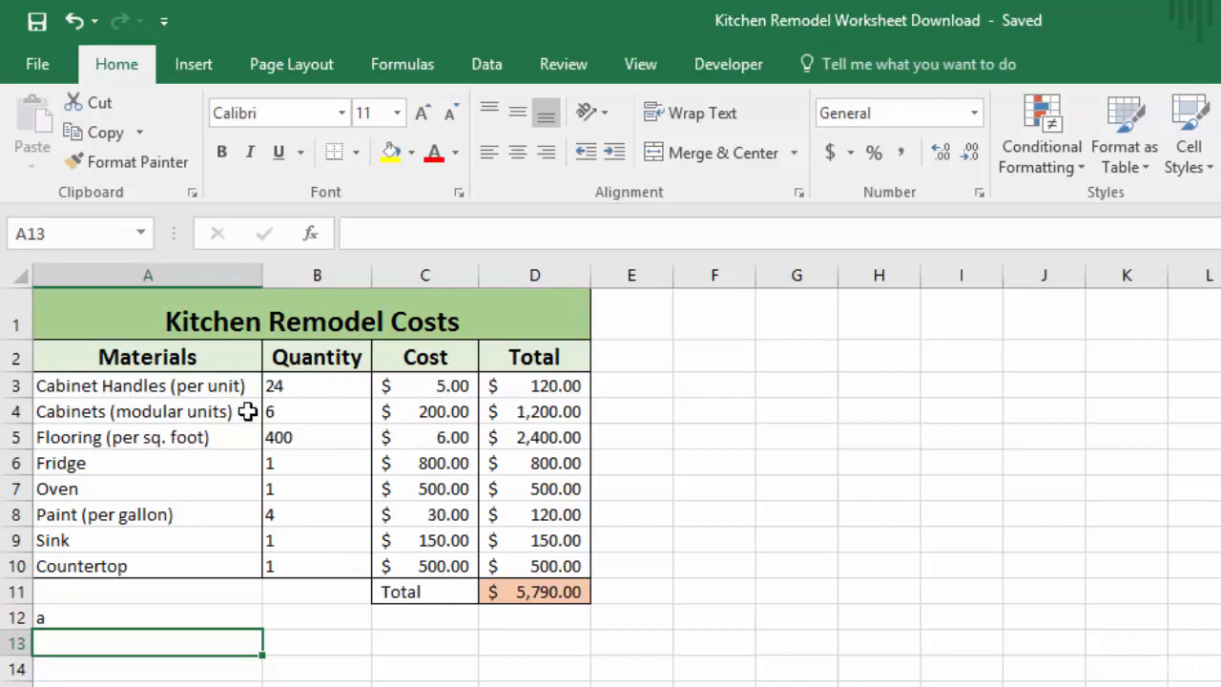
# Clear cell A12, and enter "Notes:" in cell A13 with "kd;skf;sdjfl" beneath it in A14.
pyautogui.click(80, 616)
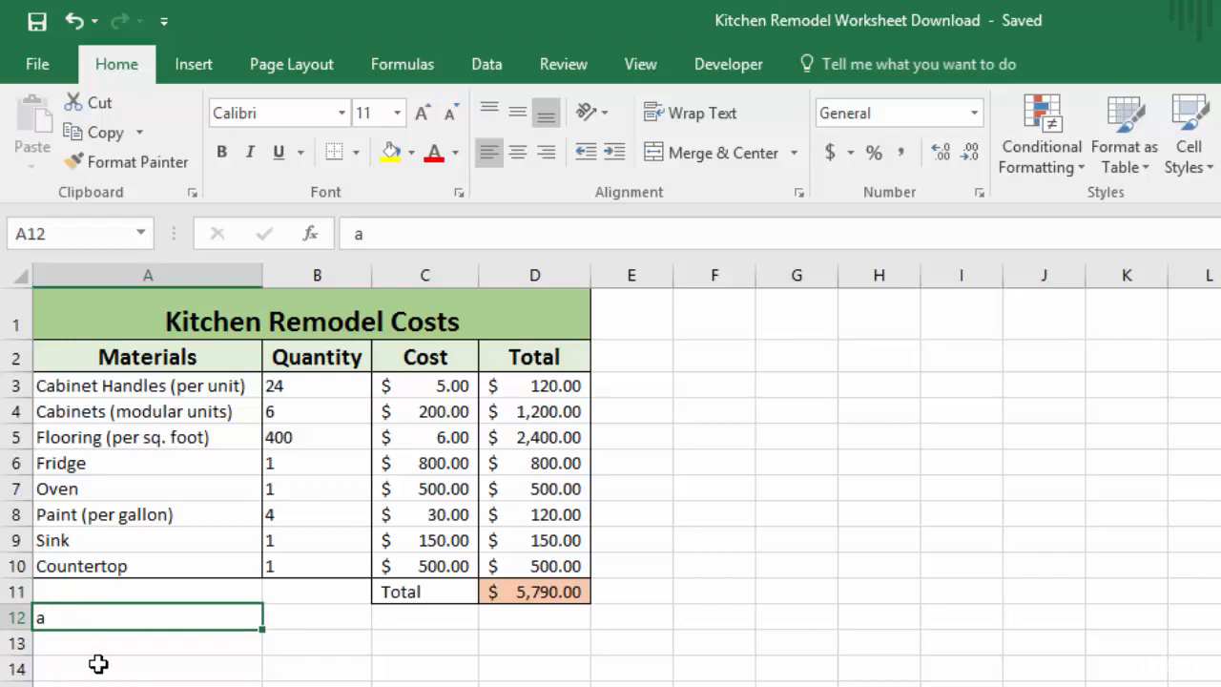
pyautogui.press('Delete')
pyautogui.press('Down')
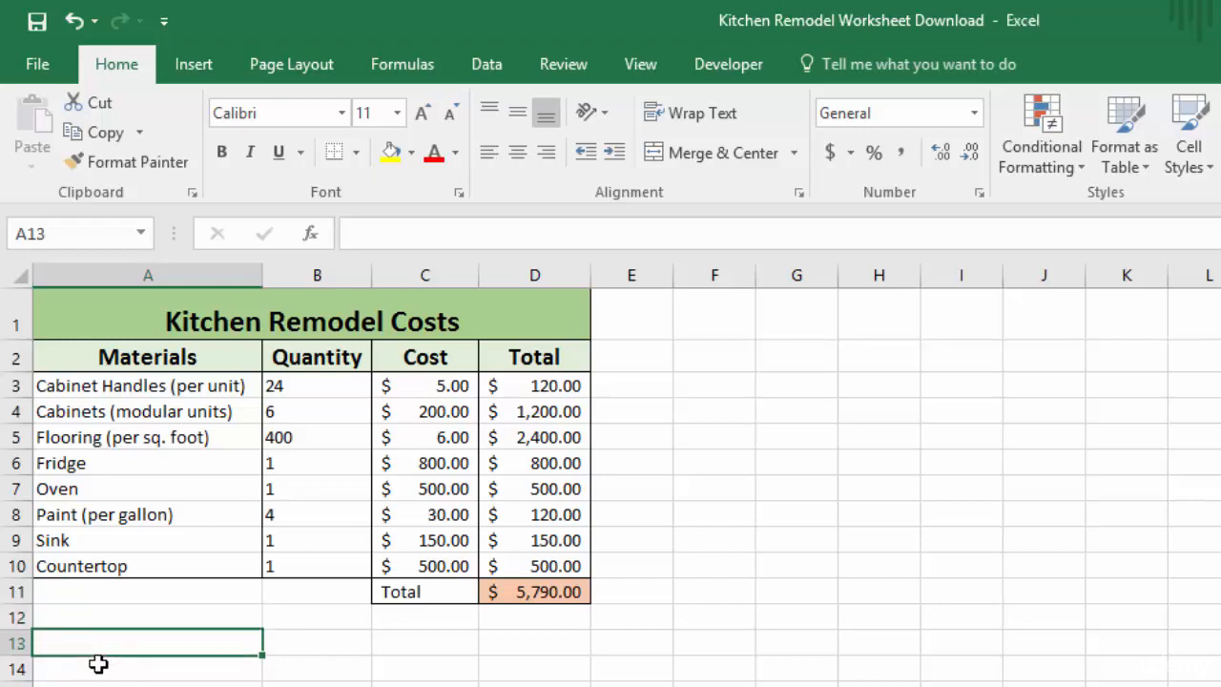
pyautogui.write('Notes')
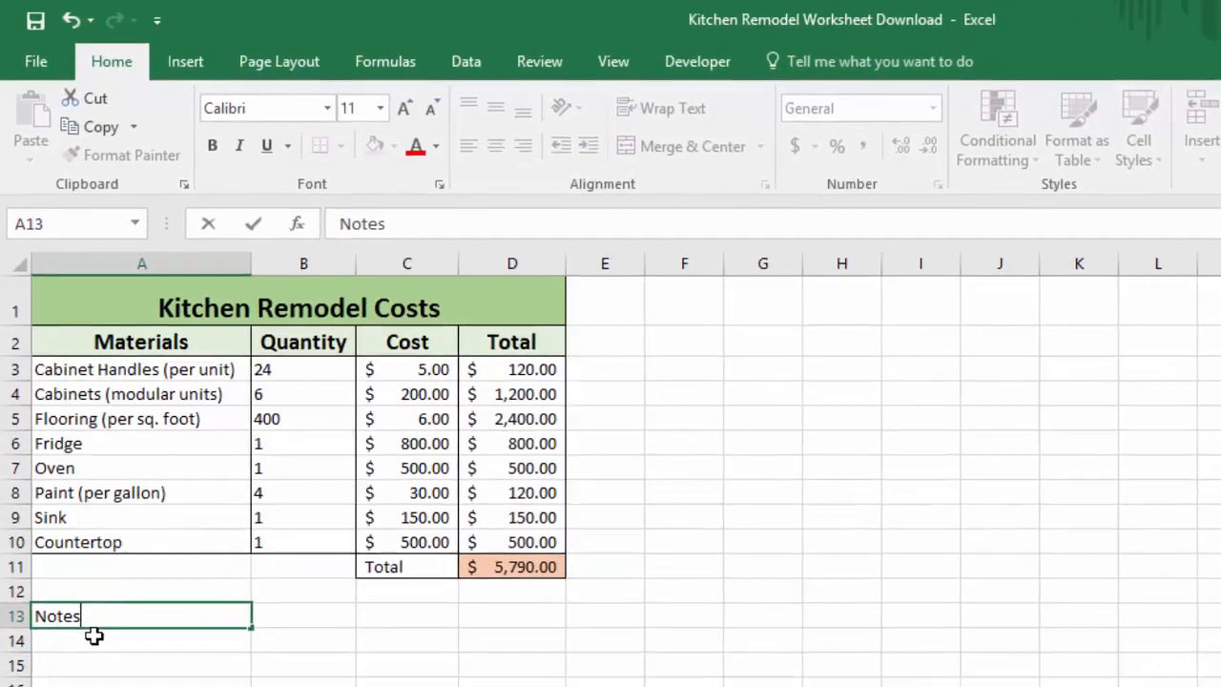
pyautogui.write(':')
pyautogui.press('Return')
pyautogui.write('kd;skf;sdjfl')
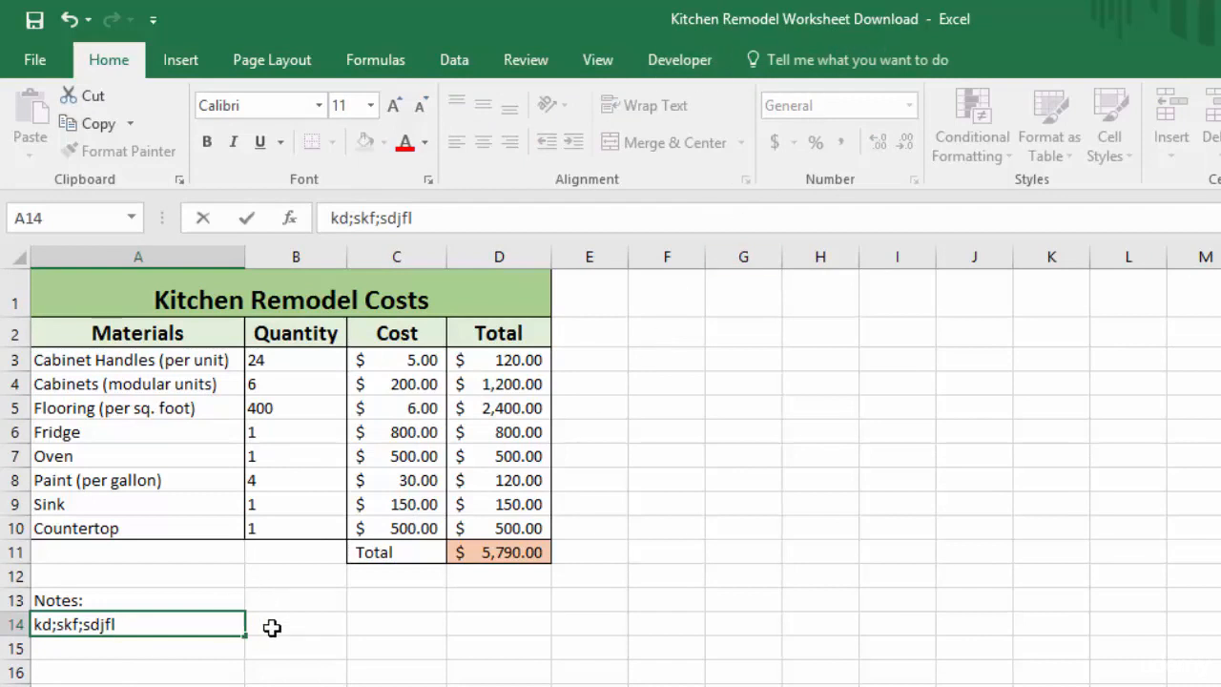
pyautogui.press('Return')
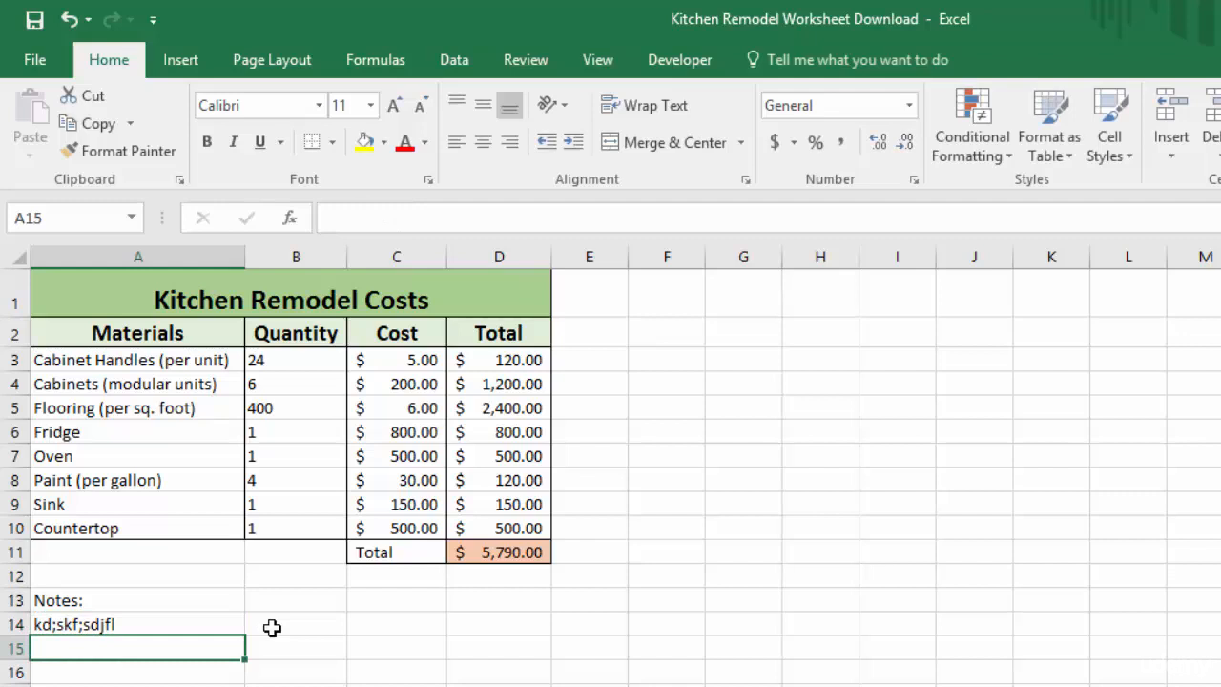
# Save a copy in Documents as "Kitchen Remodel Worksheet Download with Notes" in Excel Workbook (*.xlsx) format.
pyautogui.click(35, 63)
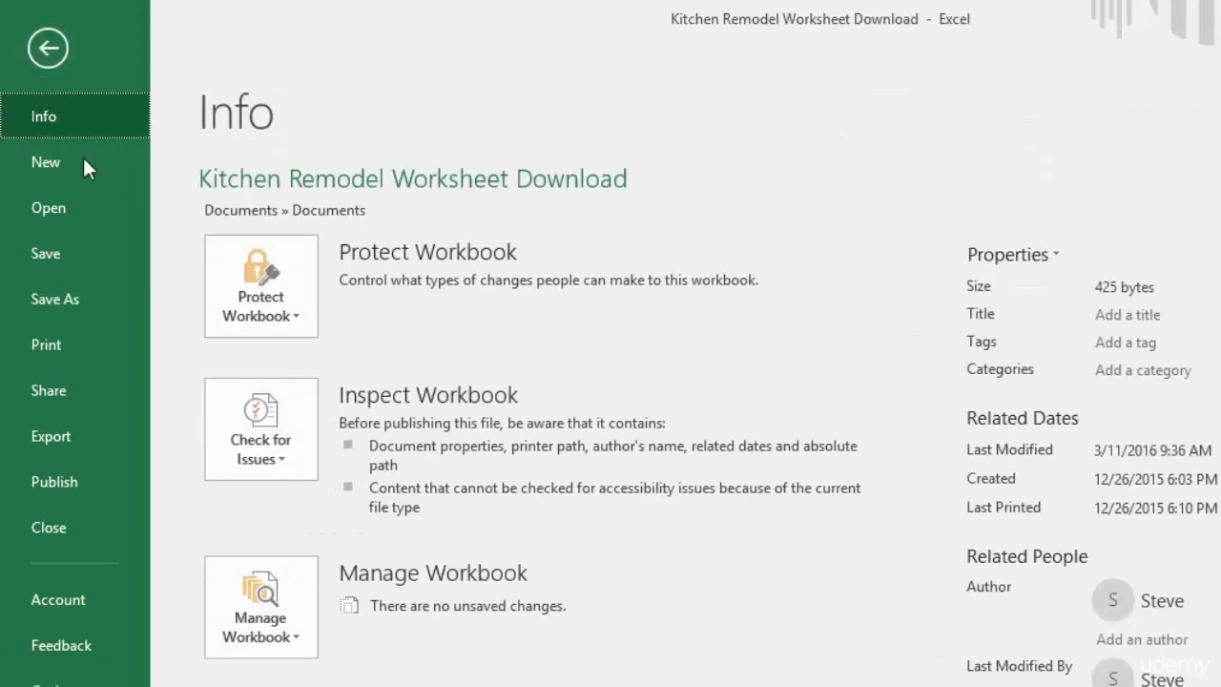
pyautogui.click(60, 303)
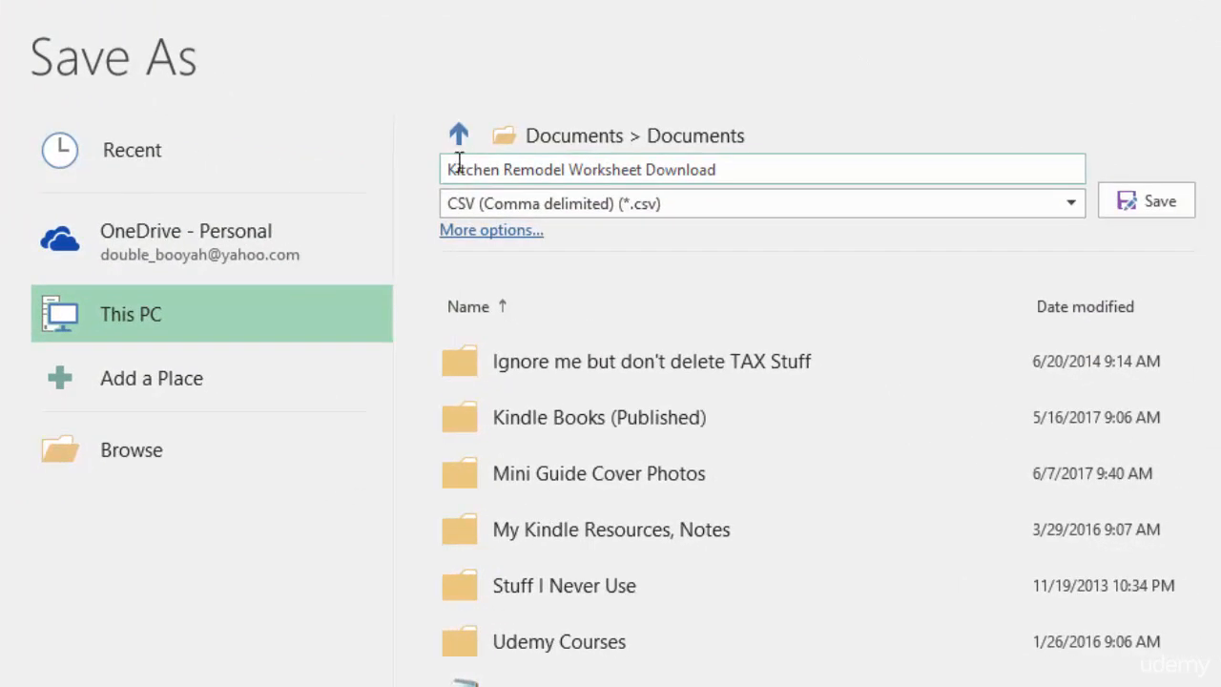
pyautogui.click(749, 168)
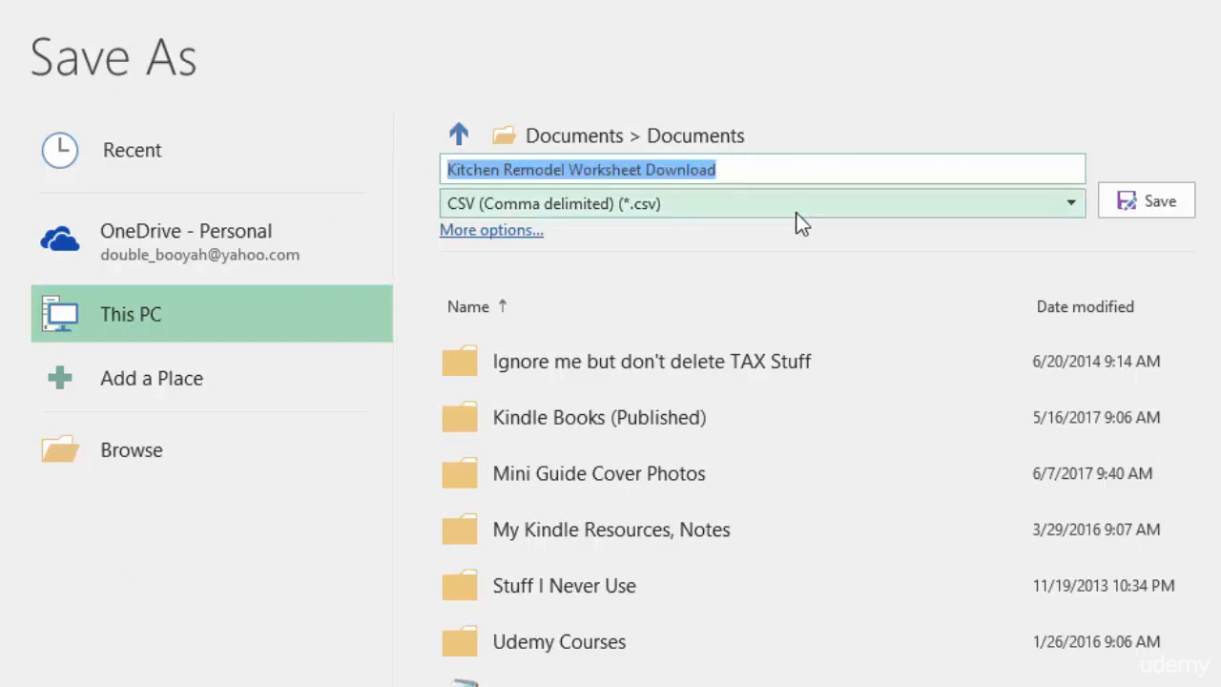
pyautogui.press('Right')
pyautogui.write('with Notes')
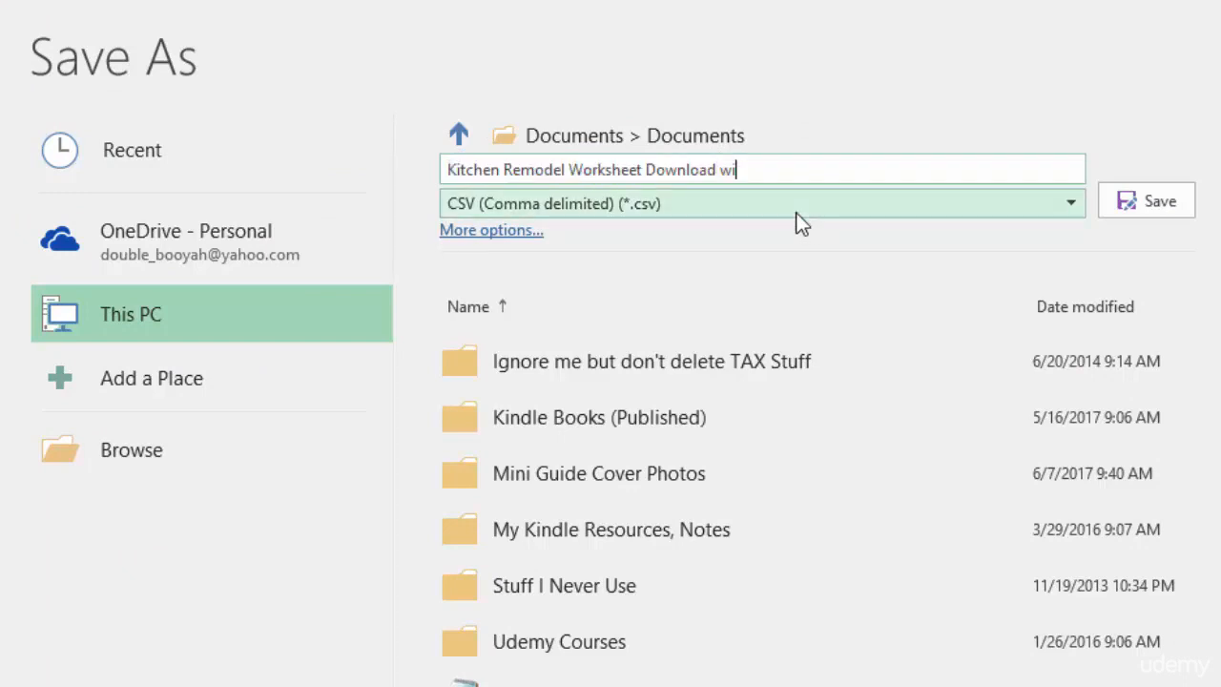
pyautogui.click(1070, 206)
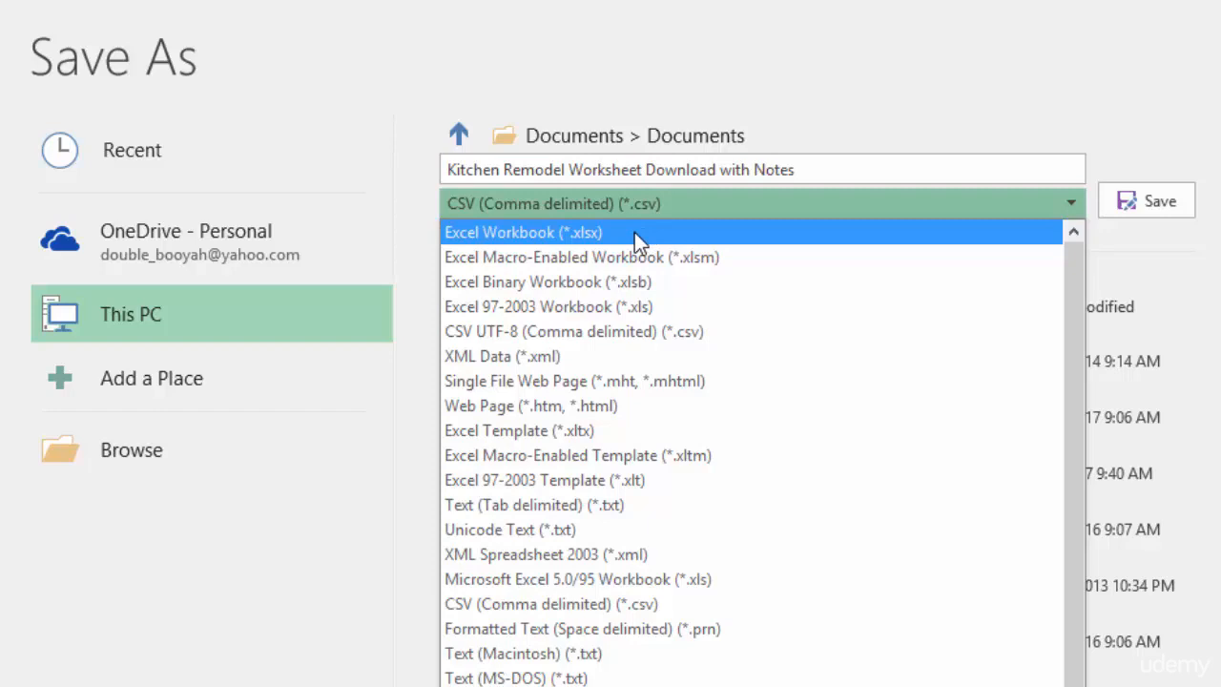
pyautogui.click(637, 240)
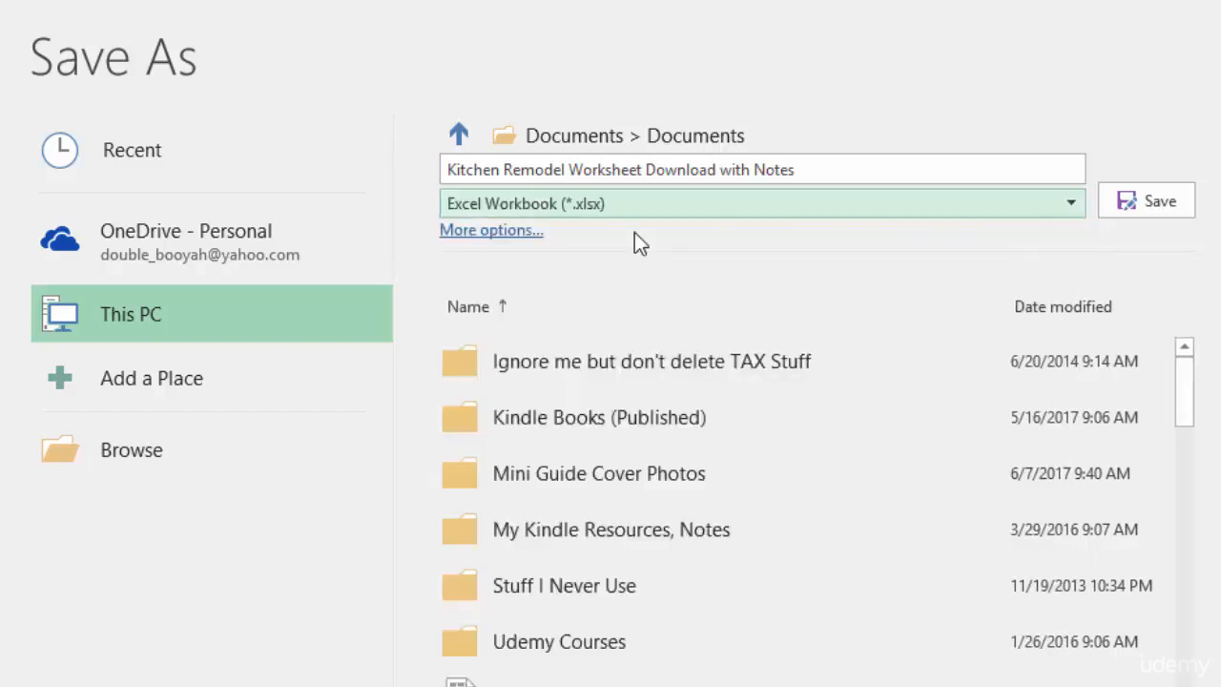
pyautogui.click(1165, 205)
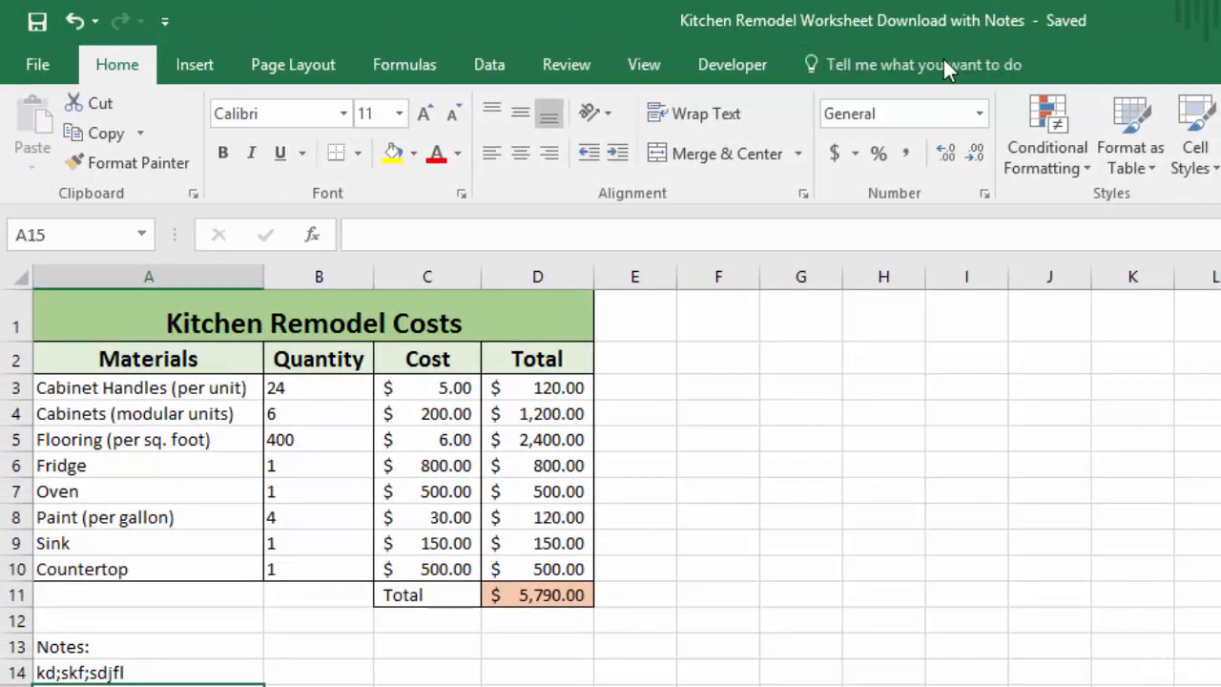
# Open the recent Excel workbook "Kitchen Remodel Worksheet Download" and select the item totals in D3:D9.
pyautogui.click(39, 70)
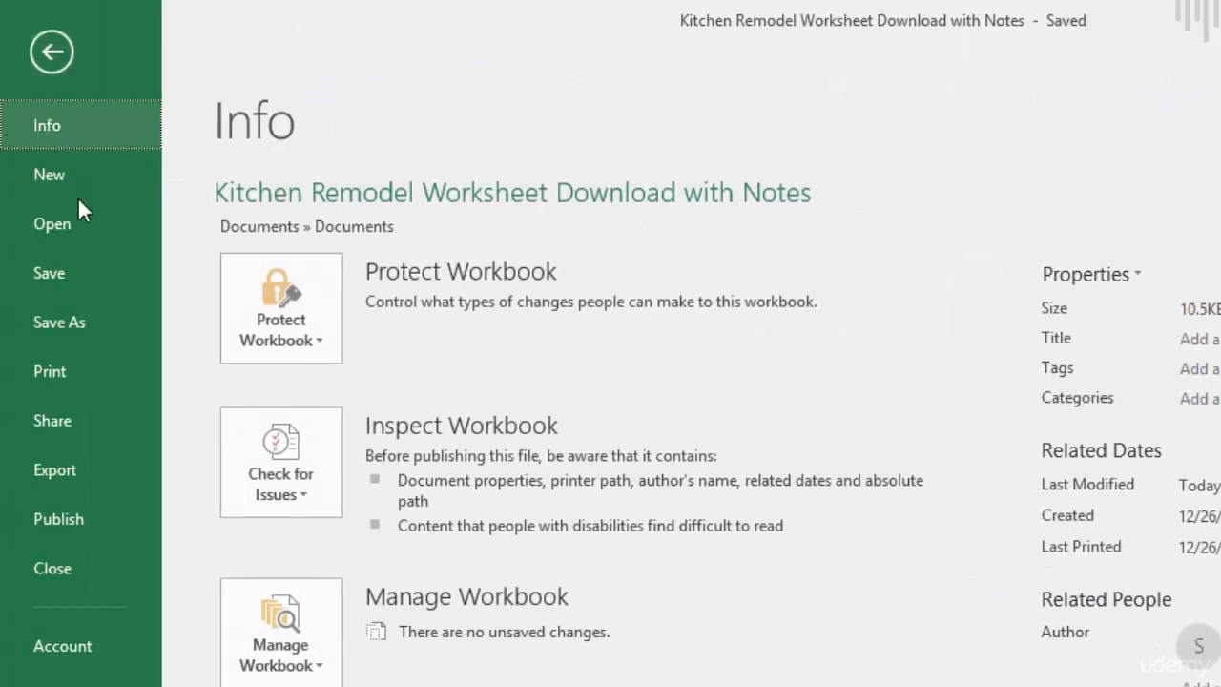
pyautogui.click(84, 225)
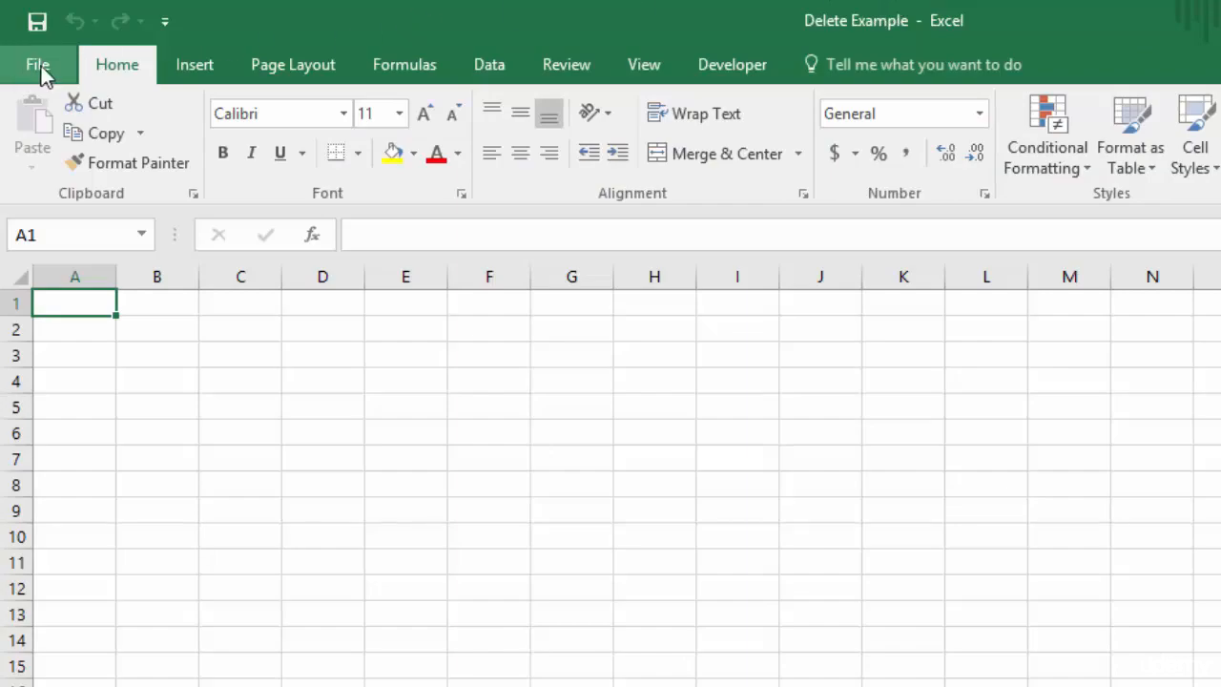
pyautogui.click(41, 67)
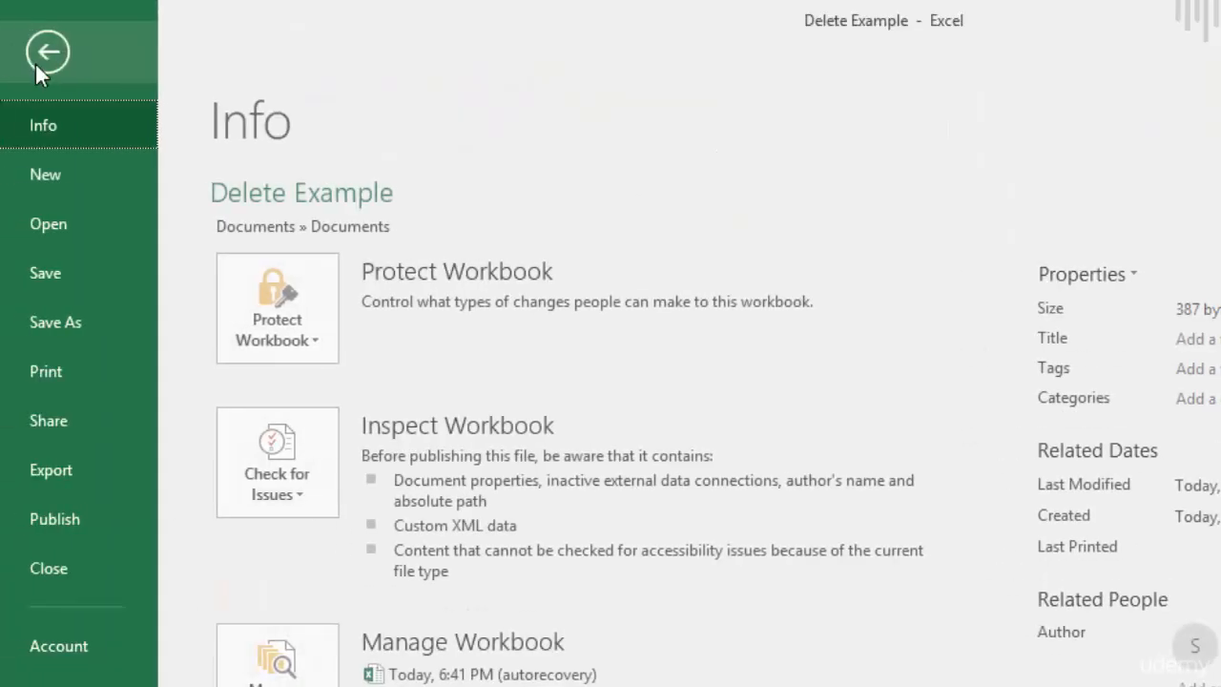
pyautogui.click(74, 232)
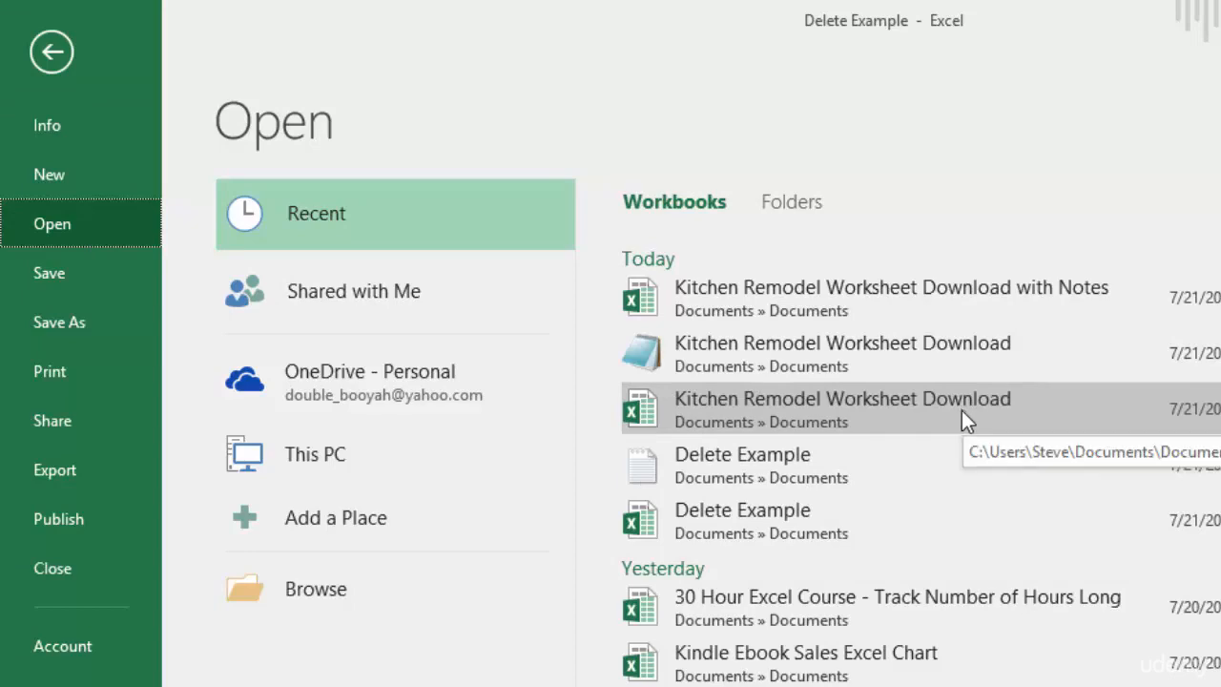
pyautogui.click(896, 382)
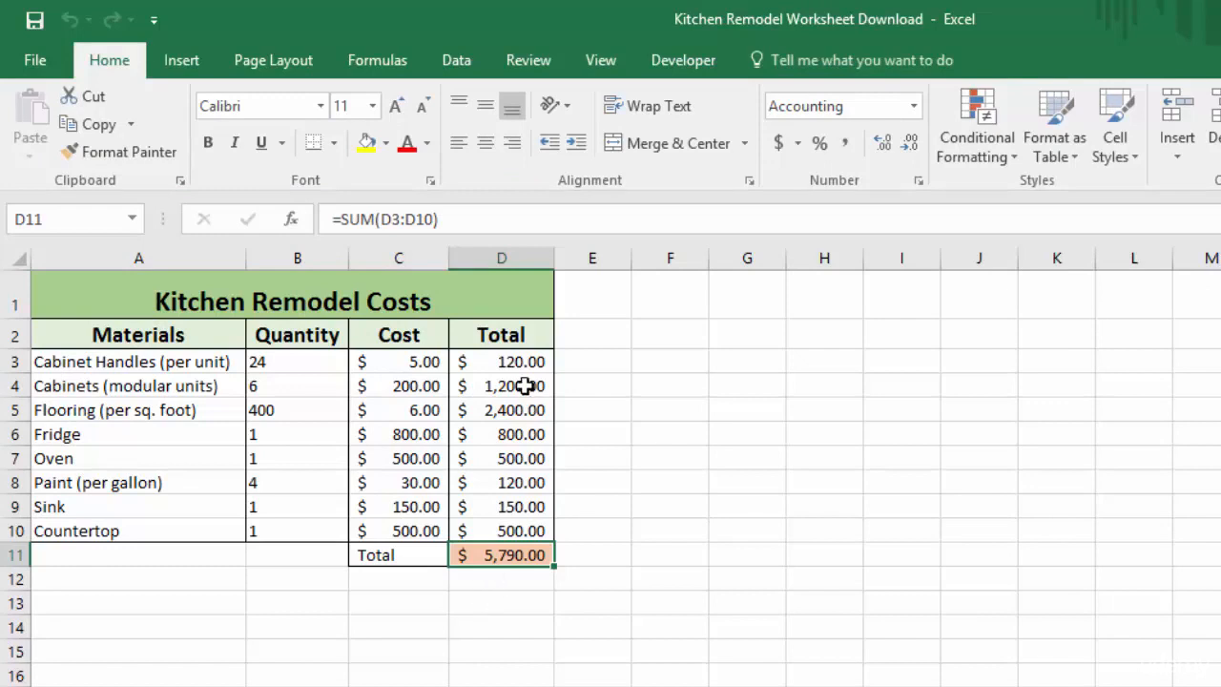
pyautogui.click(502, 363)
pyautogui.moveTo(503, 363); pyautogui.dragTo(506, 506)
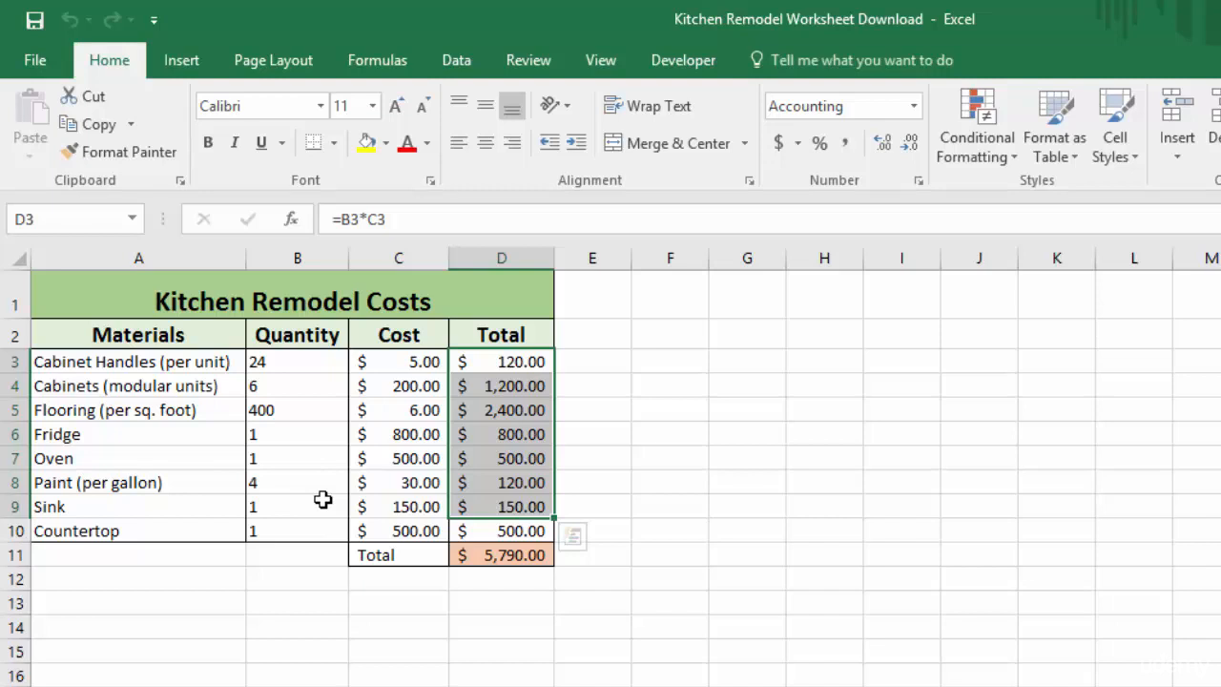
# Save a copy in Documents as "Kitchen Remodel Worksheet Download 1" in CSV (Comma delimited) (*.csv) format.
pyautogui.click(32, 60)
pyautogui.click(57, 298)
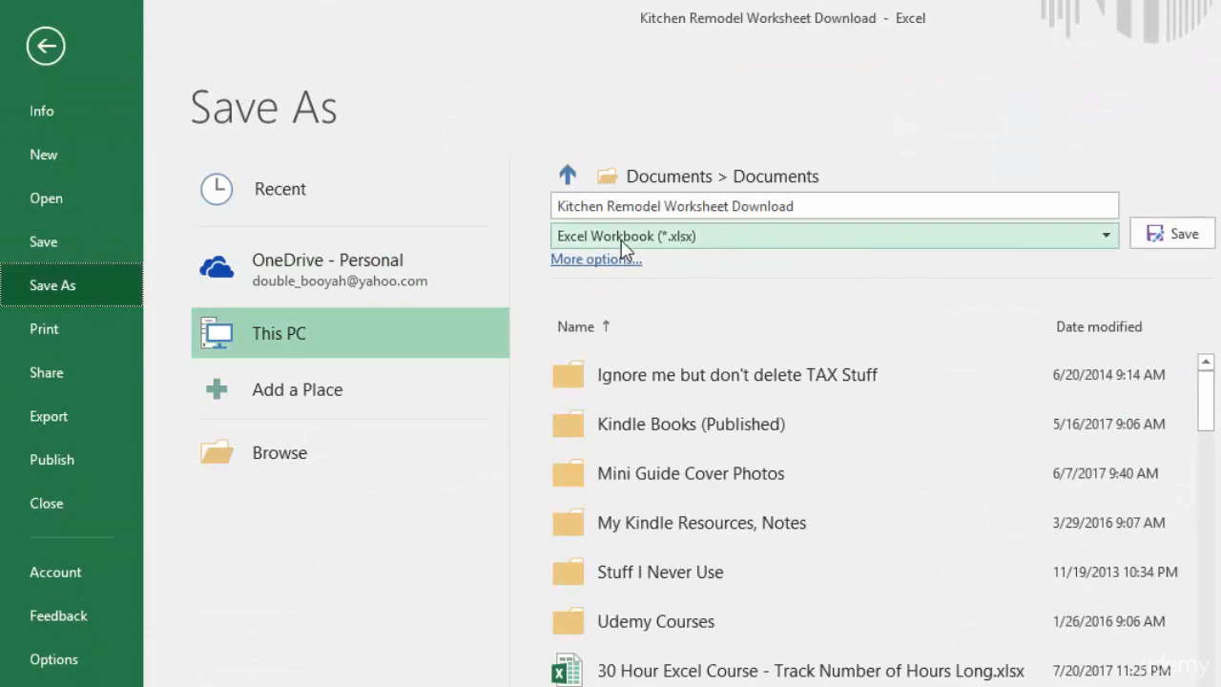
pyautogui.click(1108, 241)
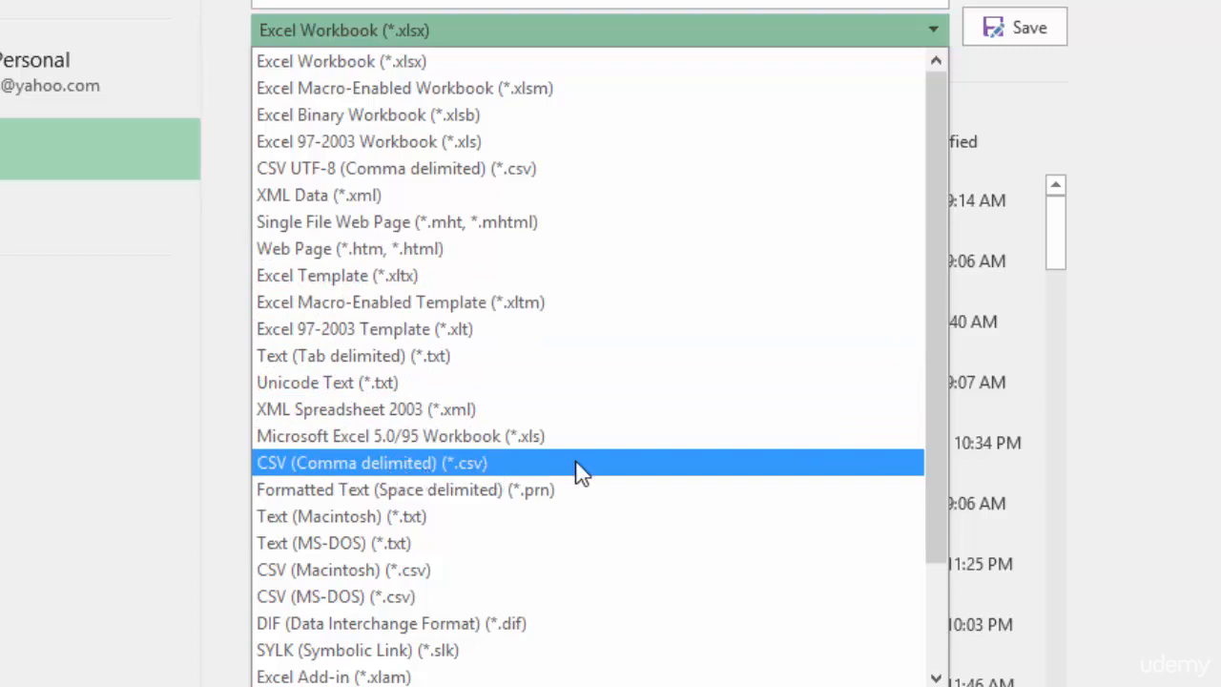
pyautogui.click(551, 468)
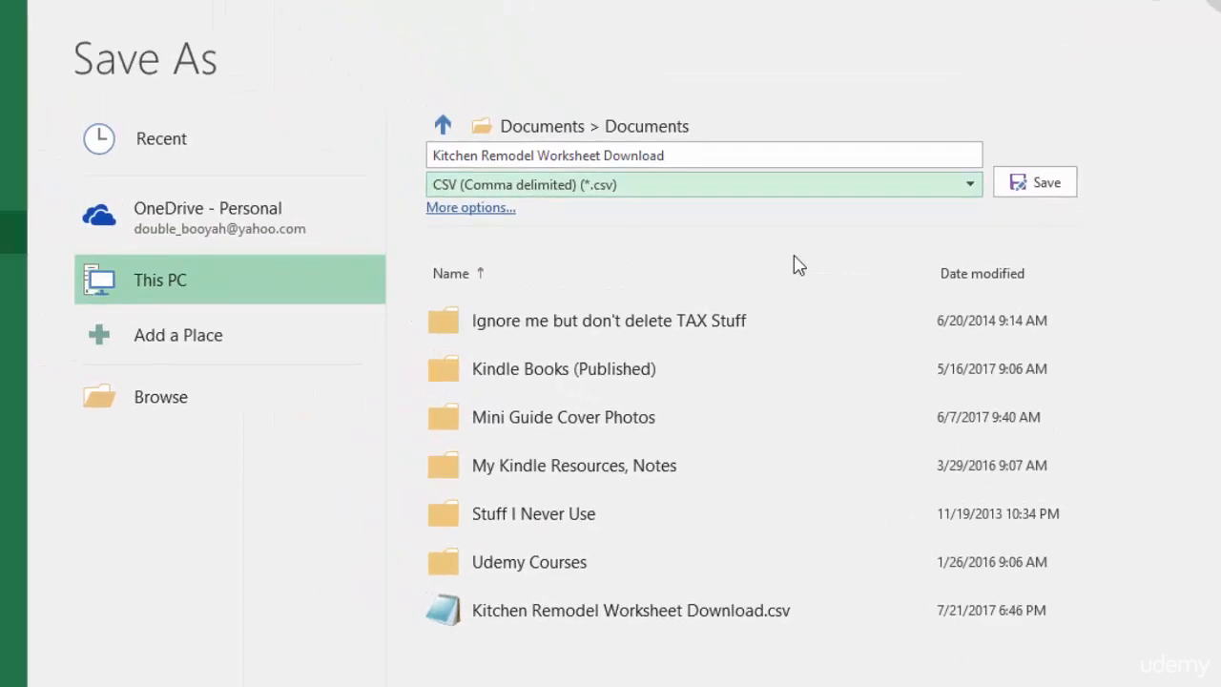
pyautogui.click(734, 157)
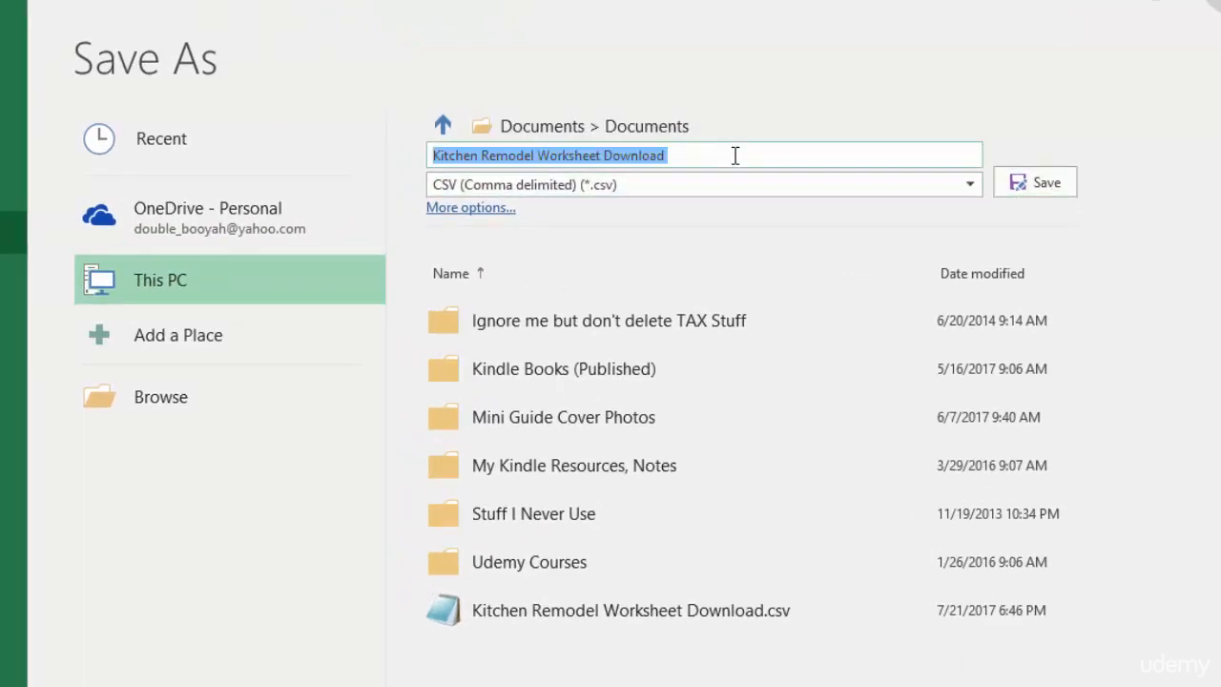
pyautogui.click(735, 156)
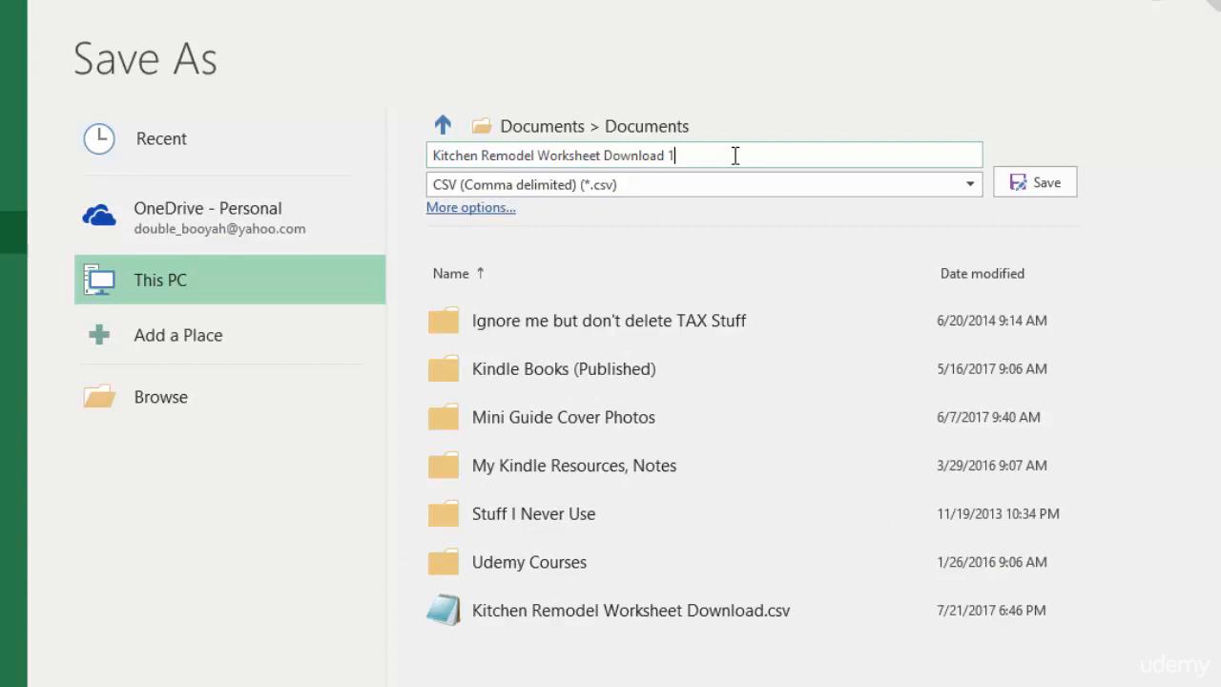
pyautogui.click(1046, 185)
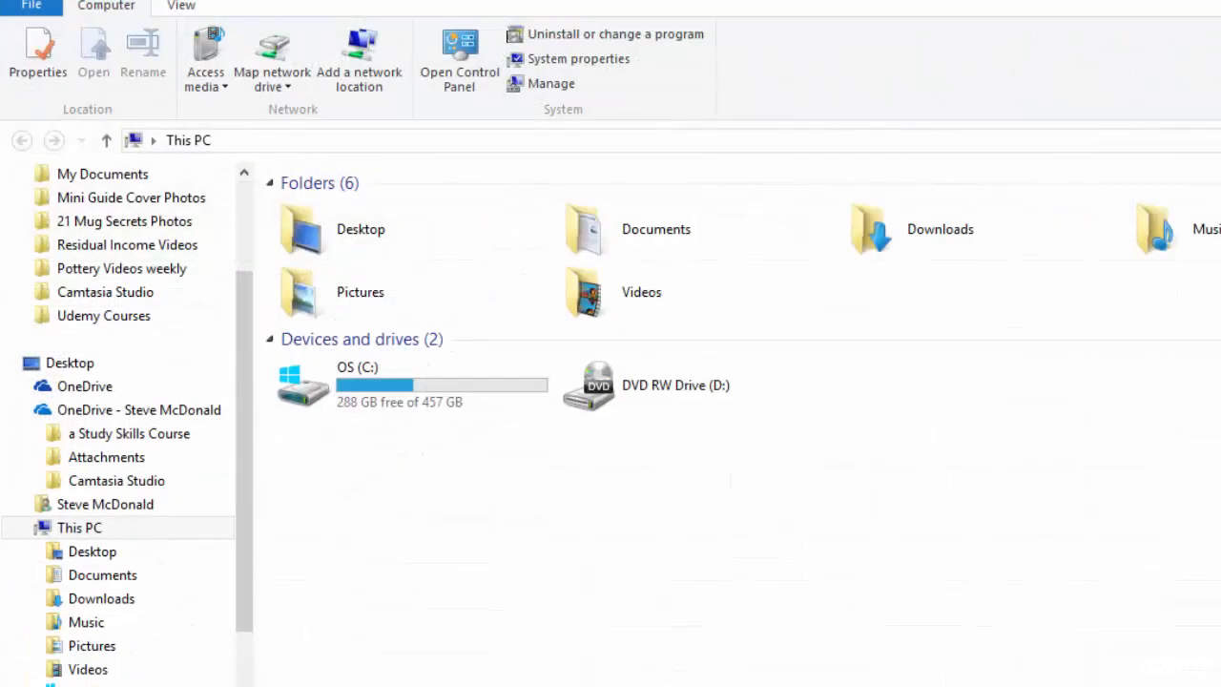
# Open "Kitchen Remodel Worksheet Download 1" from File Explorer in Notepad and compare its comma-separated lines with the worksheet's table.
pyautogui.click(124, 179)
pyautogui.doubleClick(449, 217)
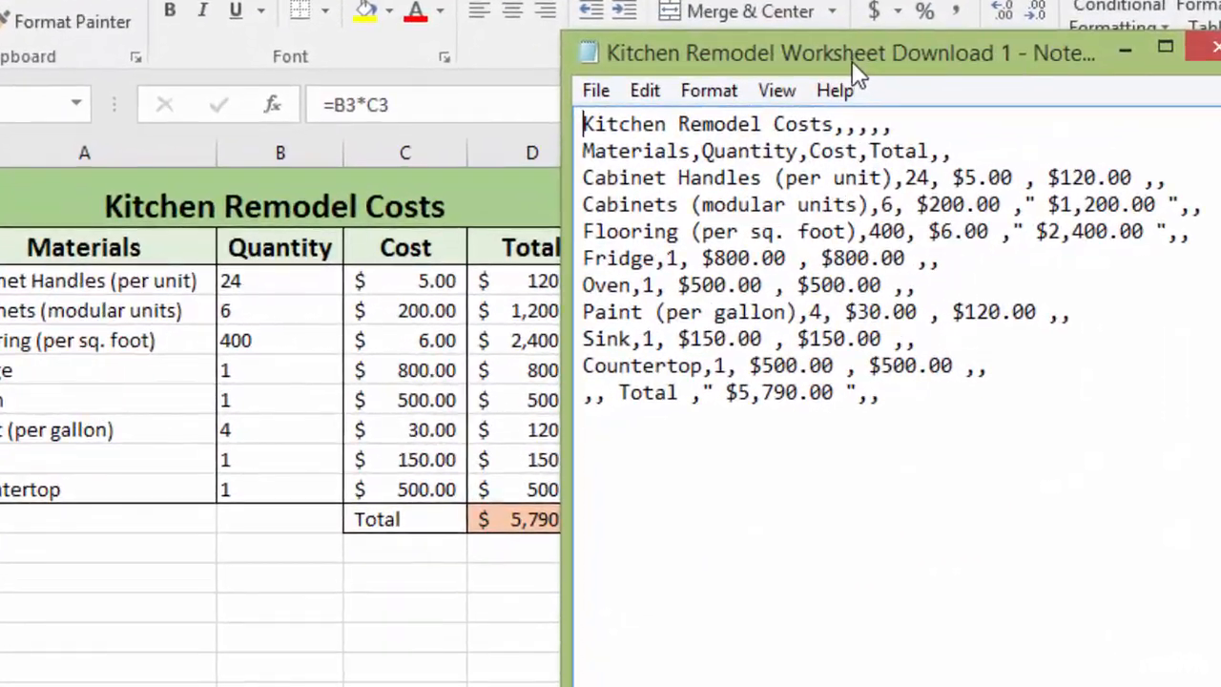
pyautogui.moveTo(851, 61); pyautogui.dragTo(807, 52)
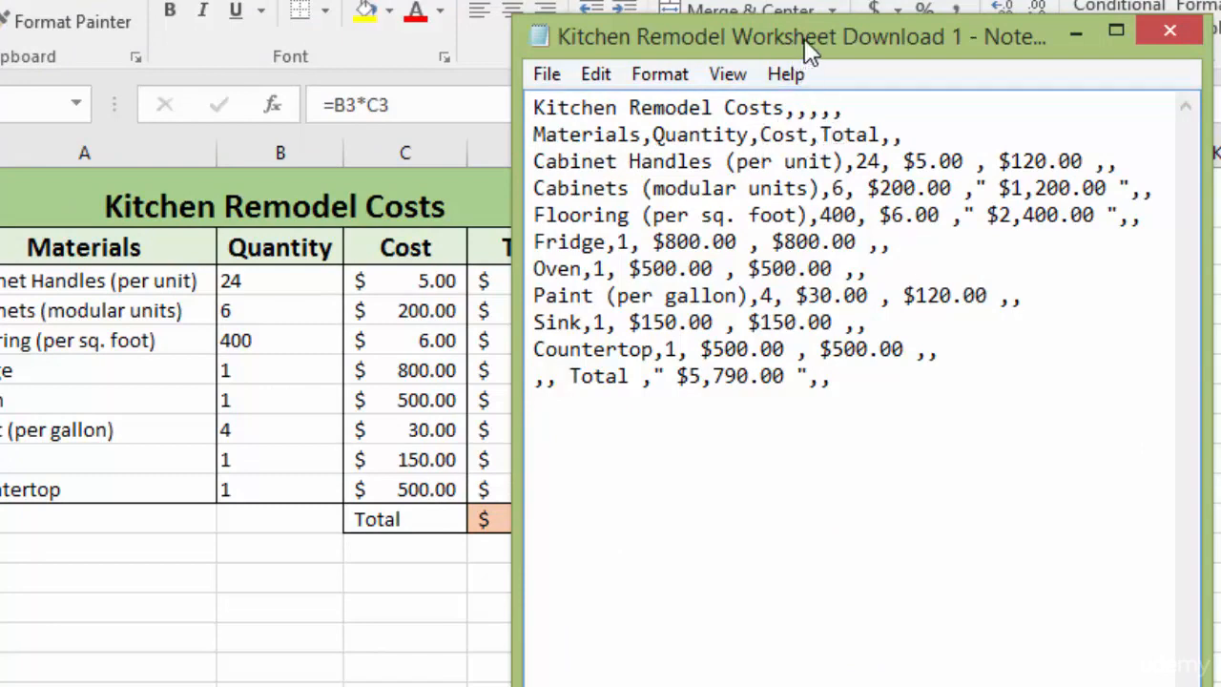
pyautogui.moveTo(803, 41); pyautogui.dragTo(935, 50)
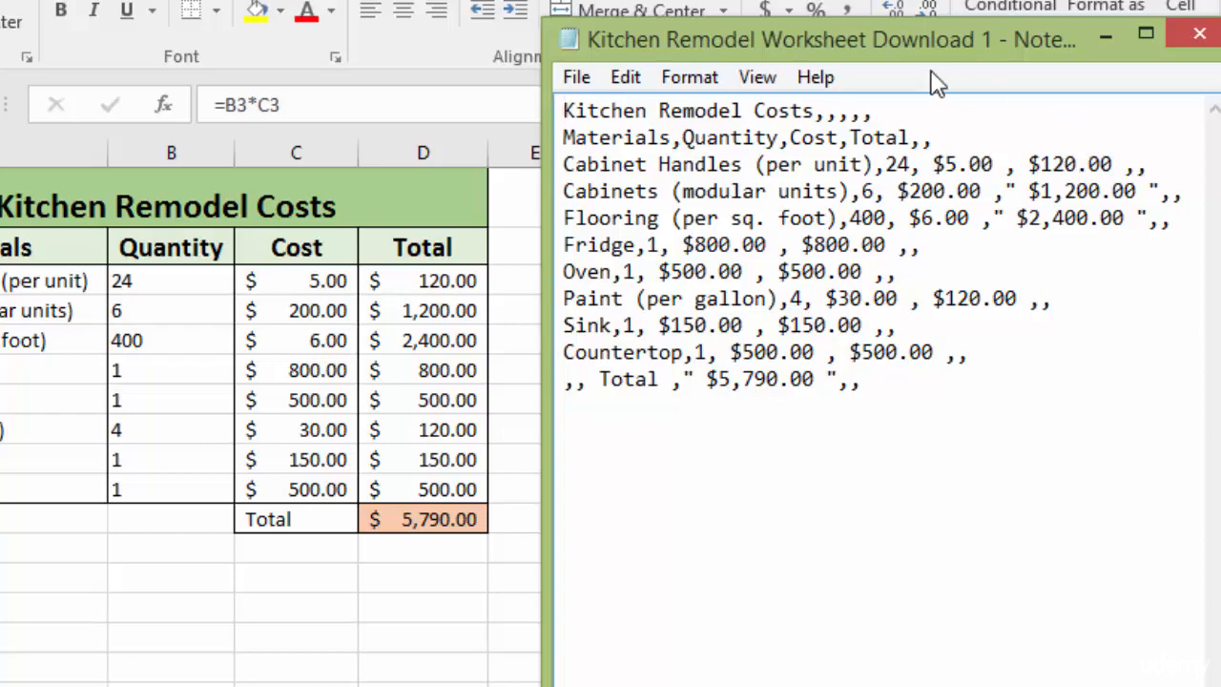
pyautogui.moveTo(901, 42); pyautogui.dragTo(1106, 42)
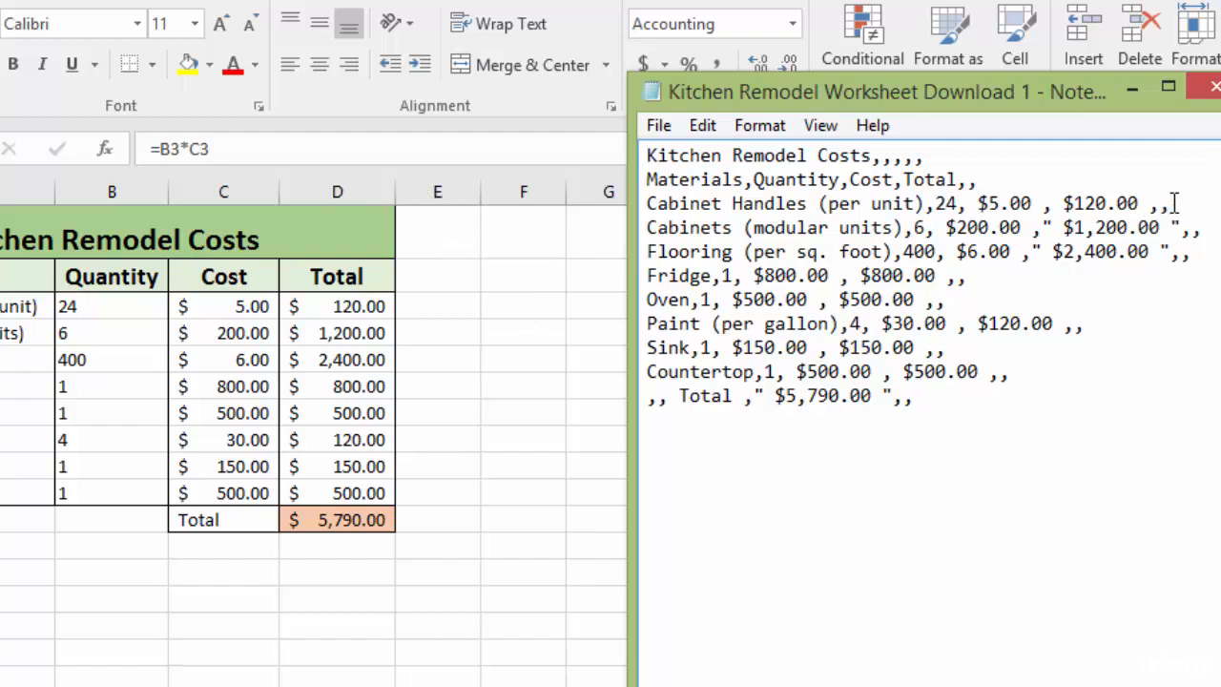
pyautogui.moveTo(1171, 204); pyautogui.dragTo(1149, 204)
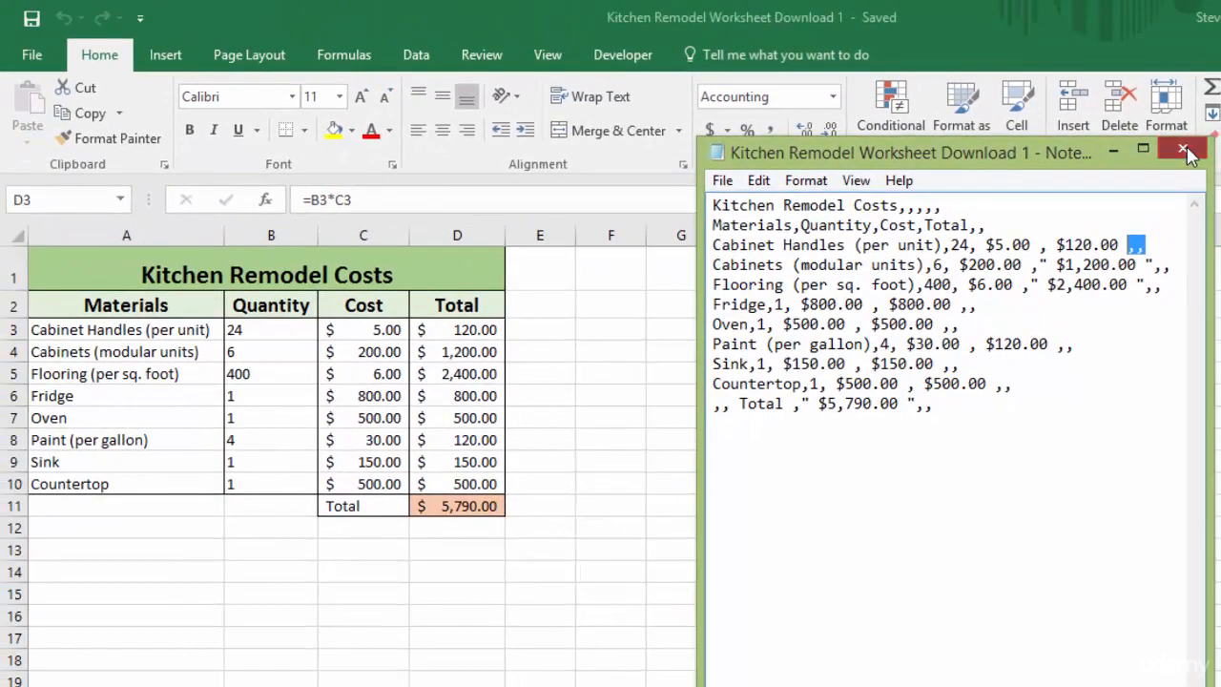
pyautogui.click(1184, 150)
pyautogui.hotkey('shift', 'Down')
pyautogui.hotkey('shift', 'Down')
pyautogui.hotkey('shift', 'Down')
pyautogui.hotkey('shift', 'Down')
pyautogui.hotkey('shift', 'Down')
pyautogui.hotkey('shift', 'Down')
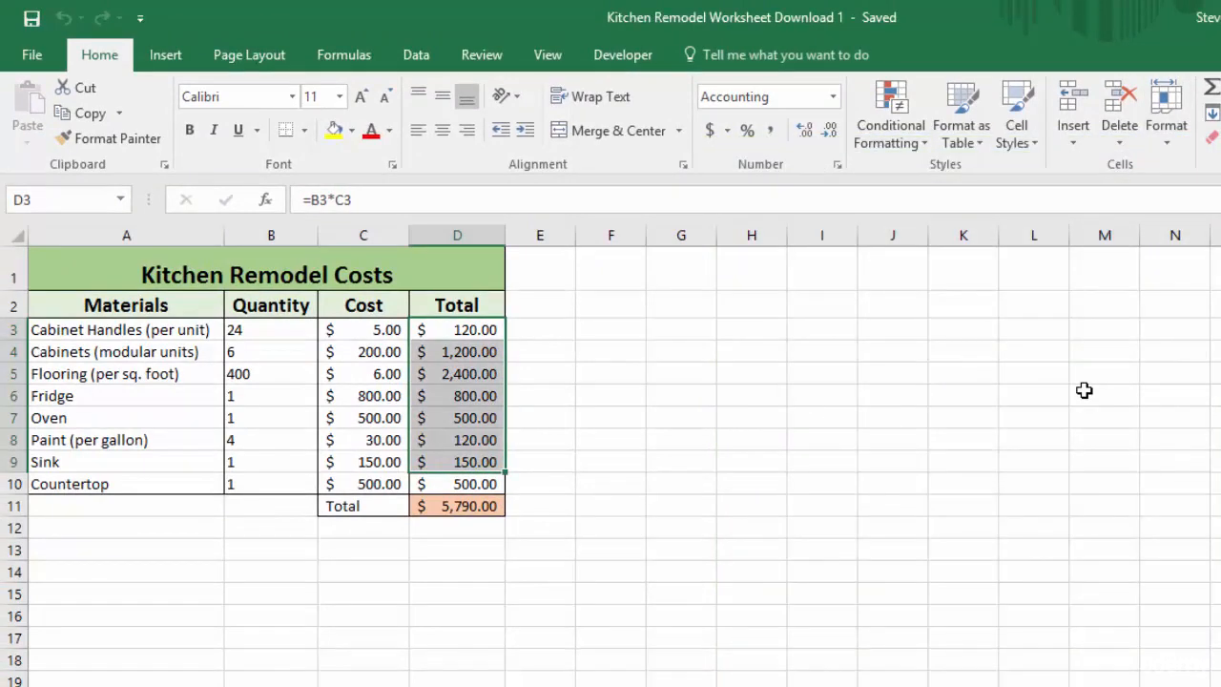
# Save a copy in Documents as "Kitchen Remodel Worksheet Download 1" in Text (Tab delimited) (*.txt) format.
pyautogui.click(31, 59)
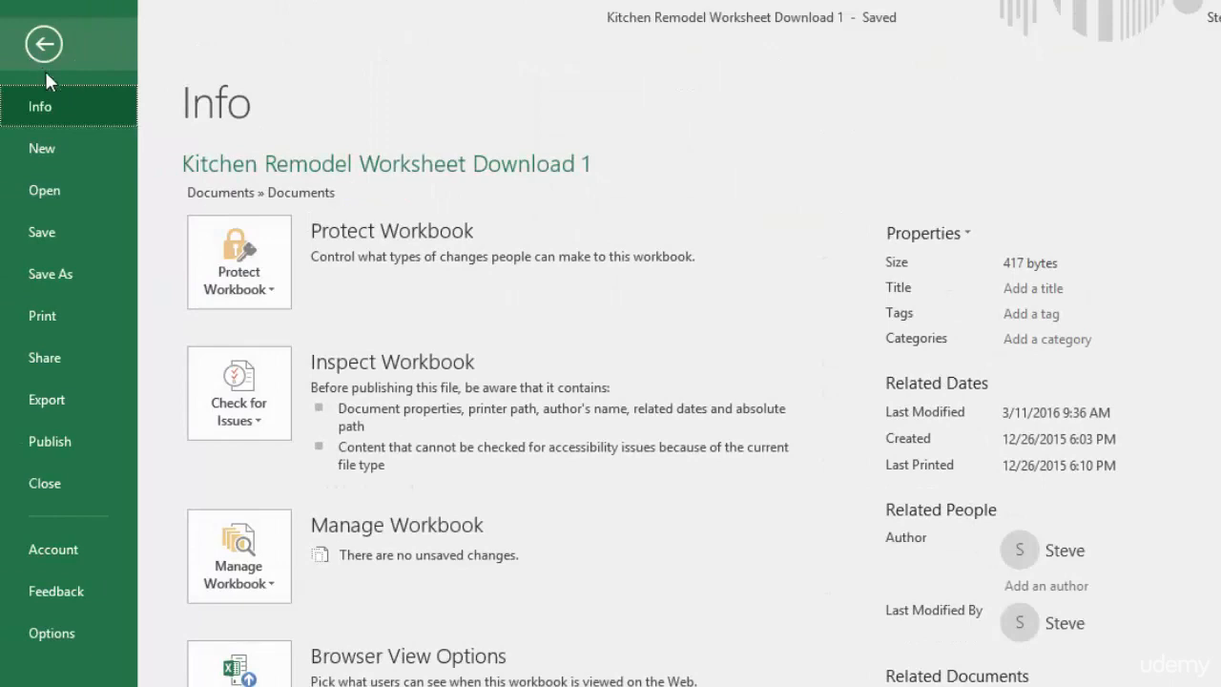
pyautogui.click(64, 277)
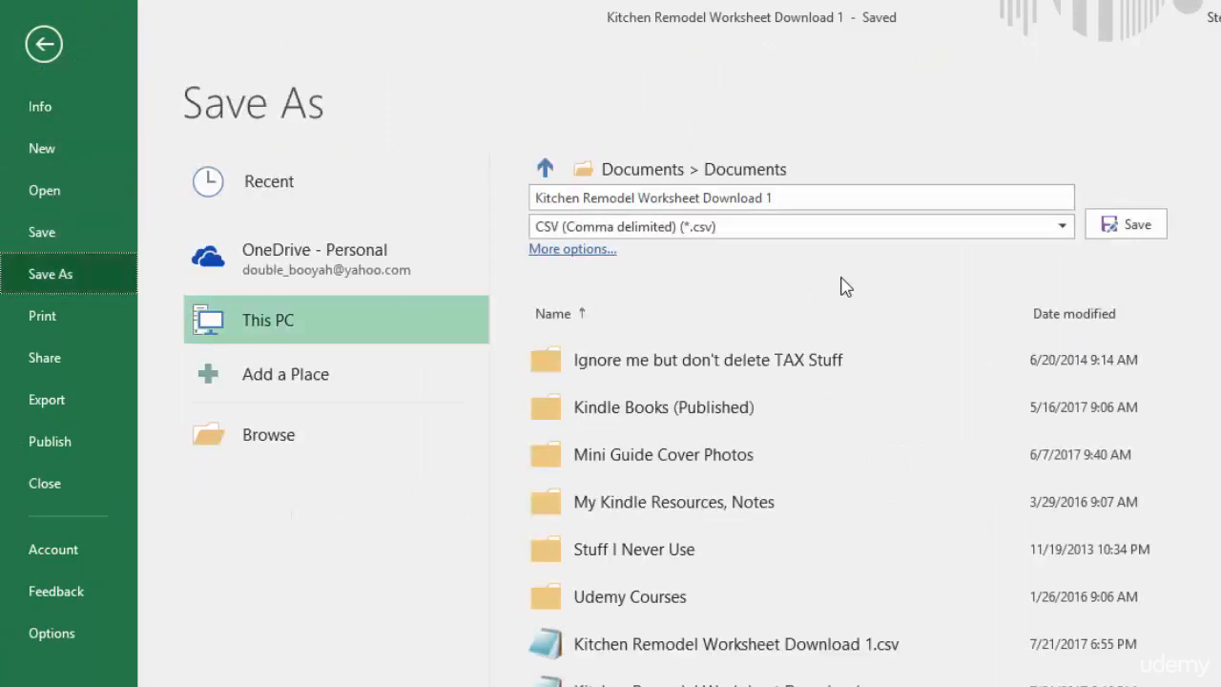
pyautogui.click(1064, 232)
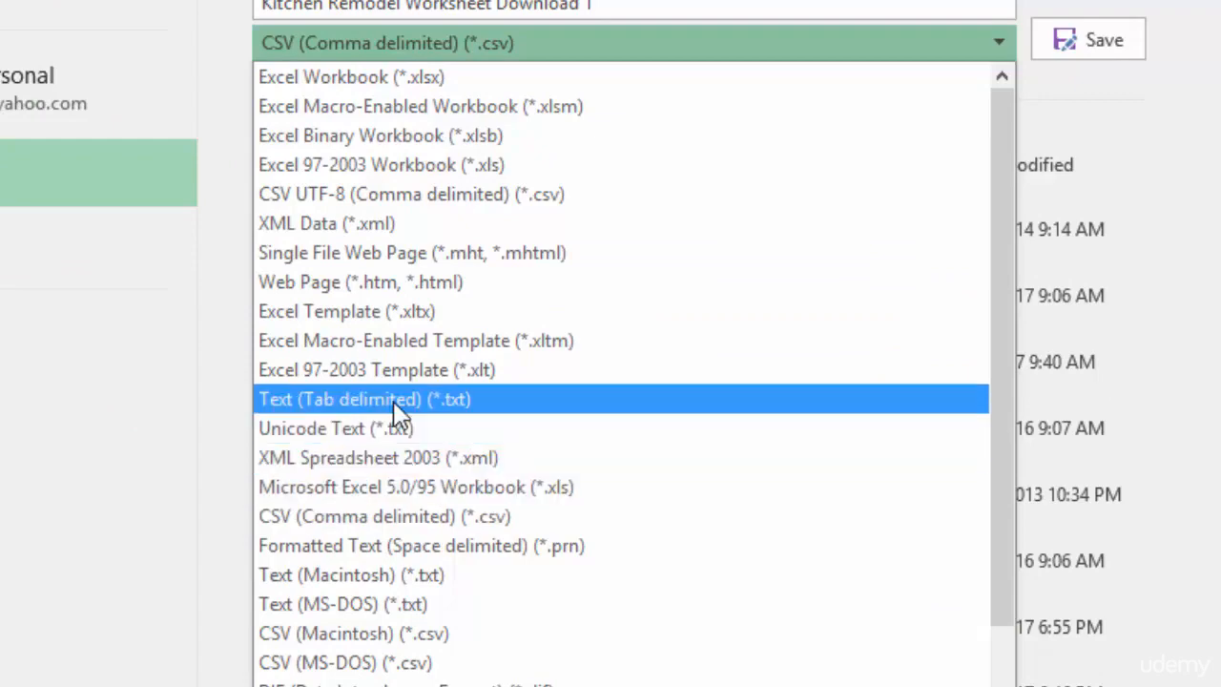
pyautogui.click(527, 416)
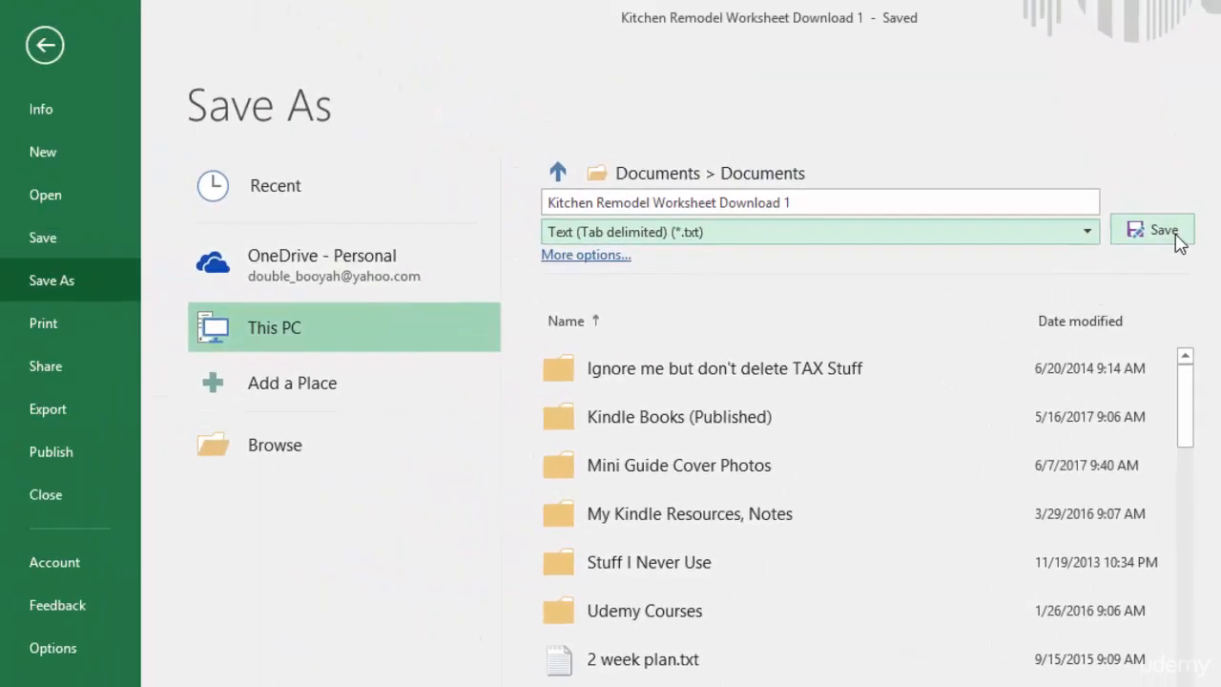
pyautogui.click(1179, 240)
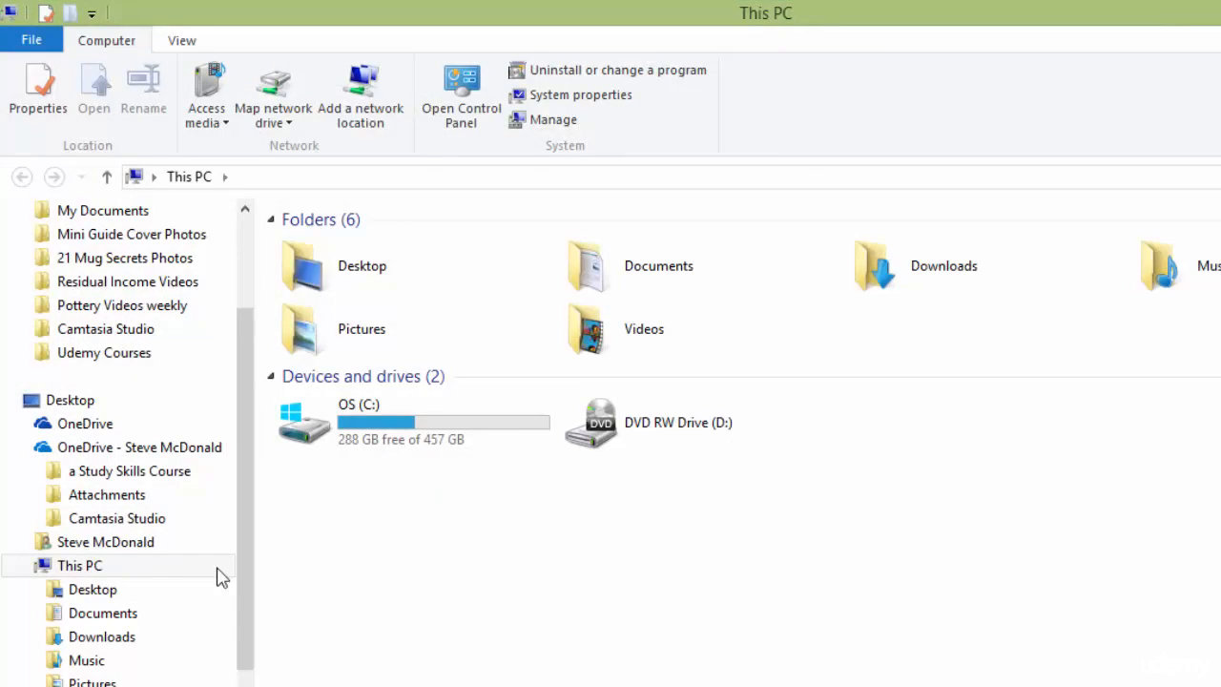
# Open the text document "Kitchen Remodel Worksheet Download 1" from My Documents in File Explorer and show its widened Notepad window over the worksheet.
pyautogui.click(145, 214)
pyautogui.click(421, 250)
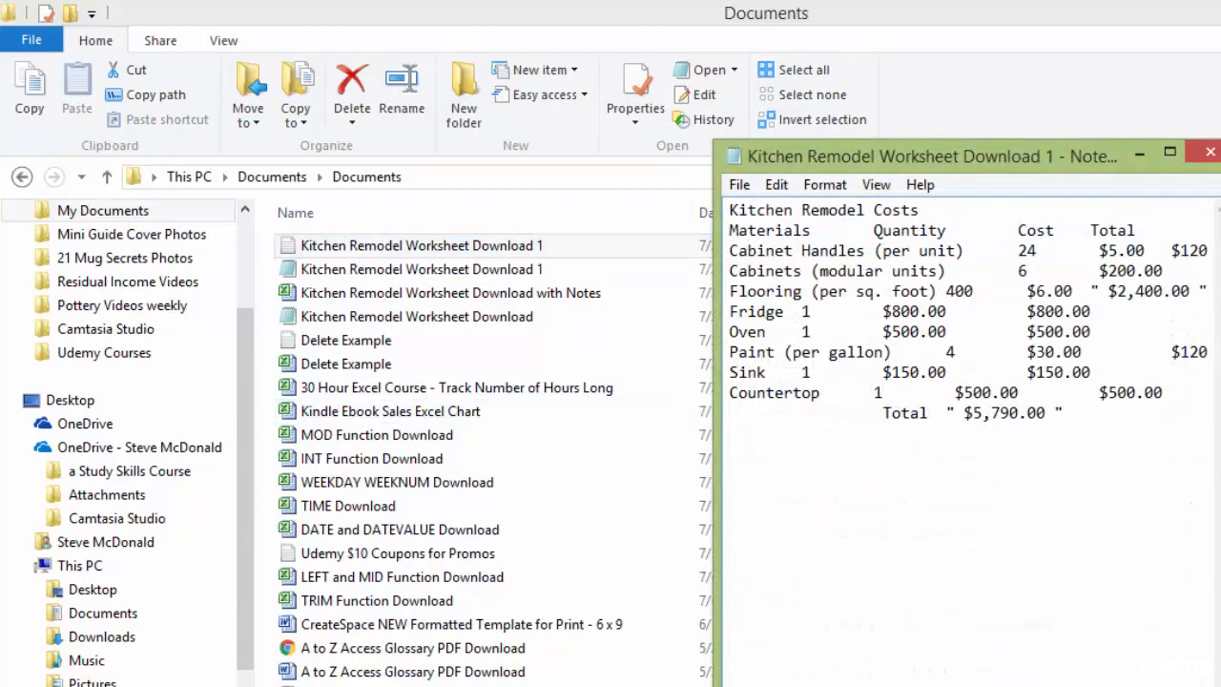
pyautogui.click(1220, 13)
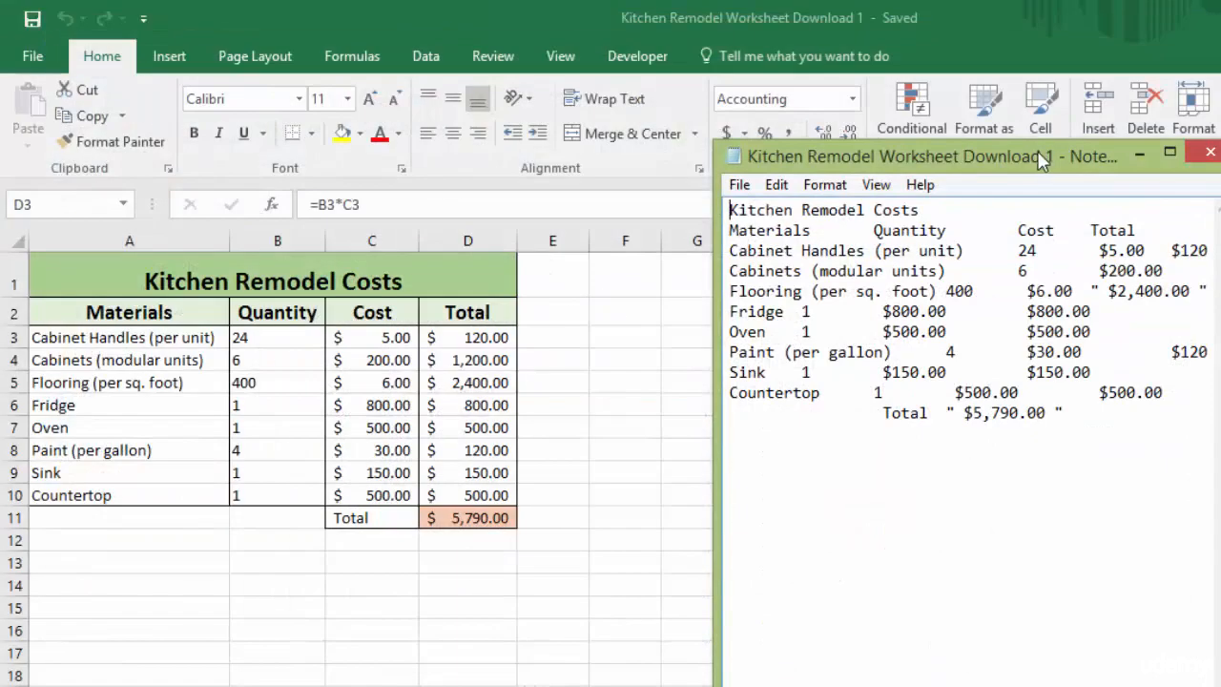
pyautogui.moveTo(1043, 158); pyautogui.dragTo(820, 170)
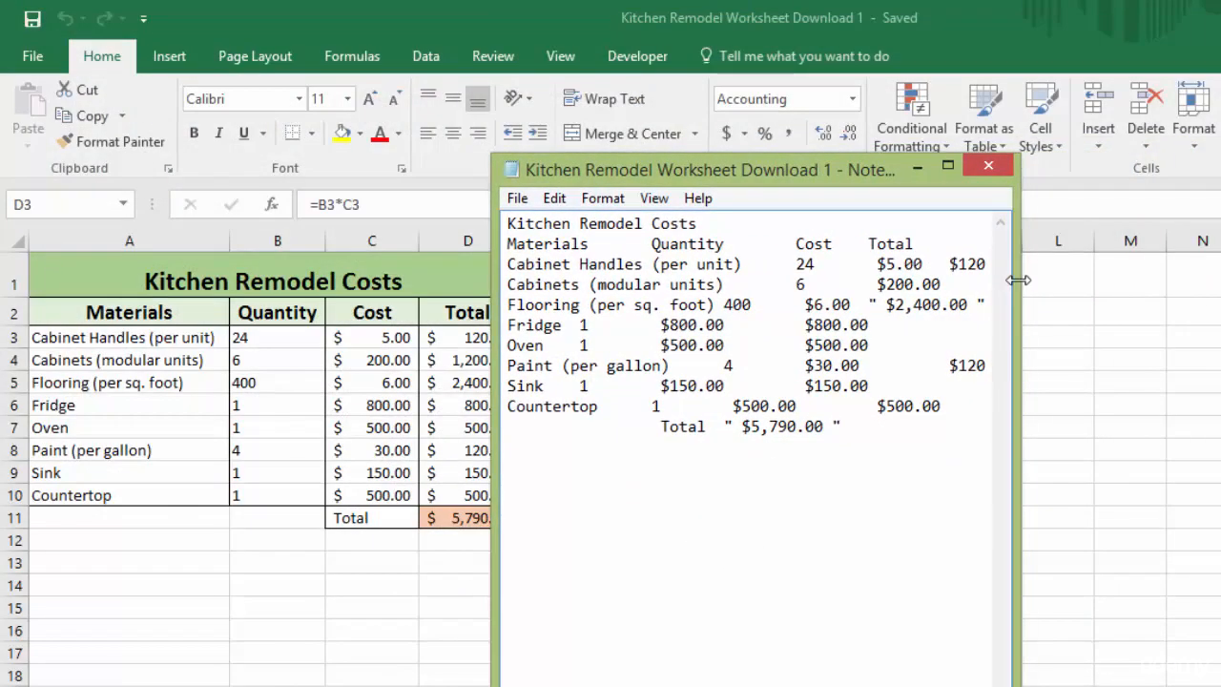
pyautogui.moveTo(1017, 286); pyautogui.dragTo(1219, 286)
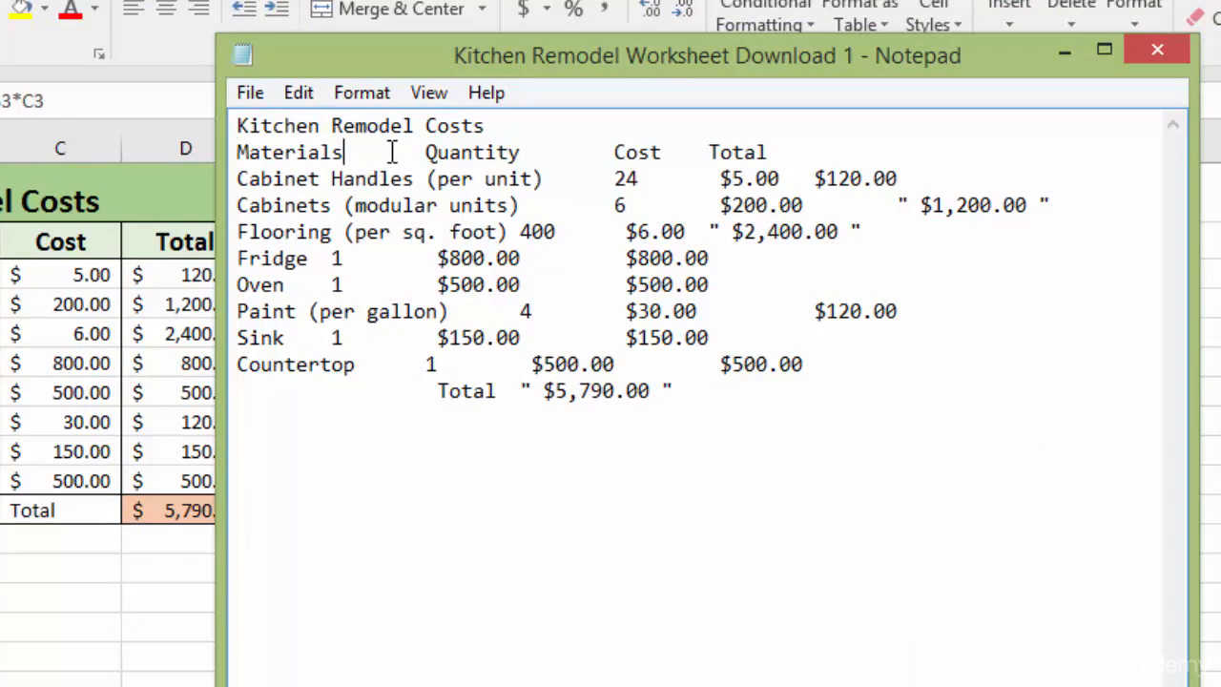
# Examine the tab gaps between the headings and between the Cabinet Handles values in the text file, and close Notepad.
pyautogui.click(429, 150)
pyautogui.click(573, 151)
pyautogui.click(553, 150)
pyautogui.click(695, 145)
pyautogui.click(595, 179)
pyautogui.click(720, 180)
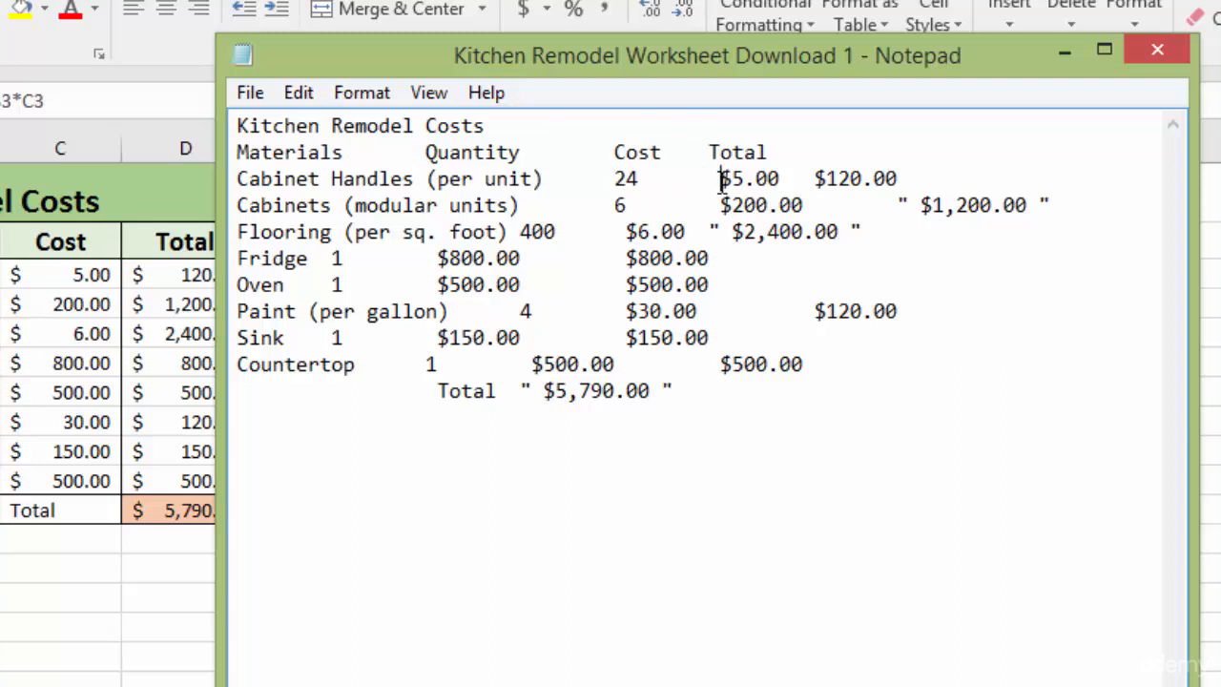
pyautogui.moveTo(722, 179); pyautogui.dragTo(772, 179)
pyautogui.click(803, 180)
pyautogui.doubleClick(826, 178)
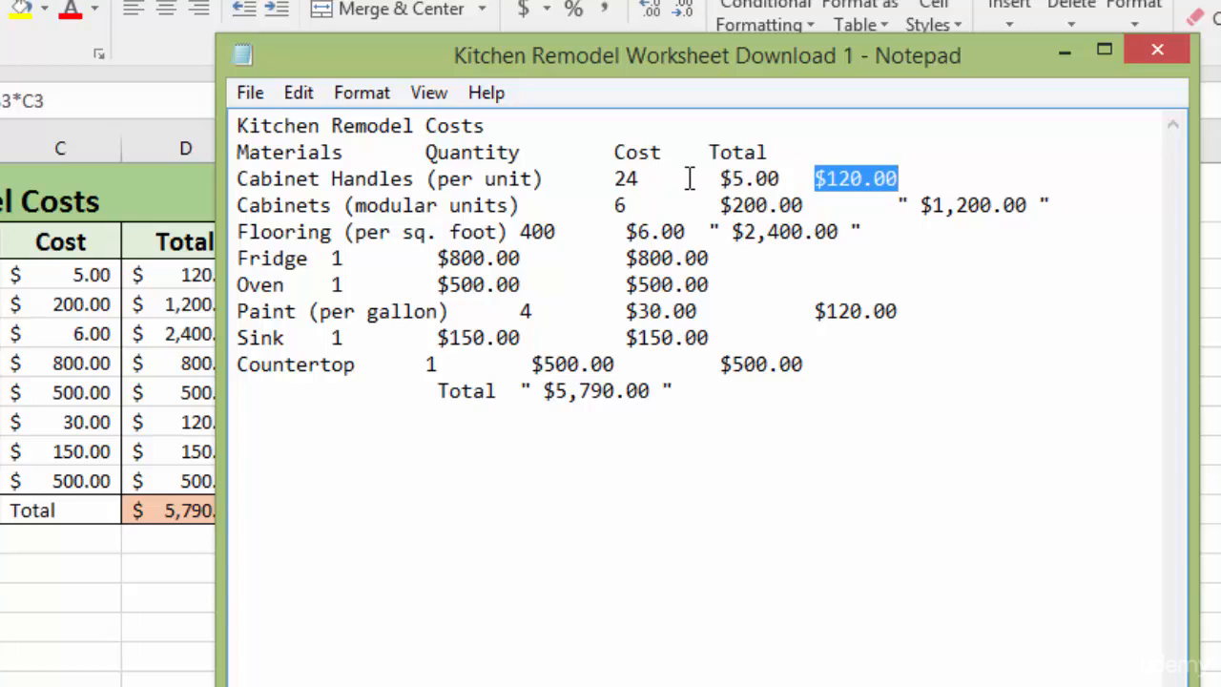
pyautogui.click(1156, 51)
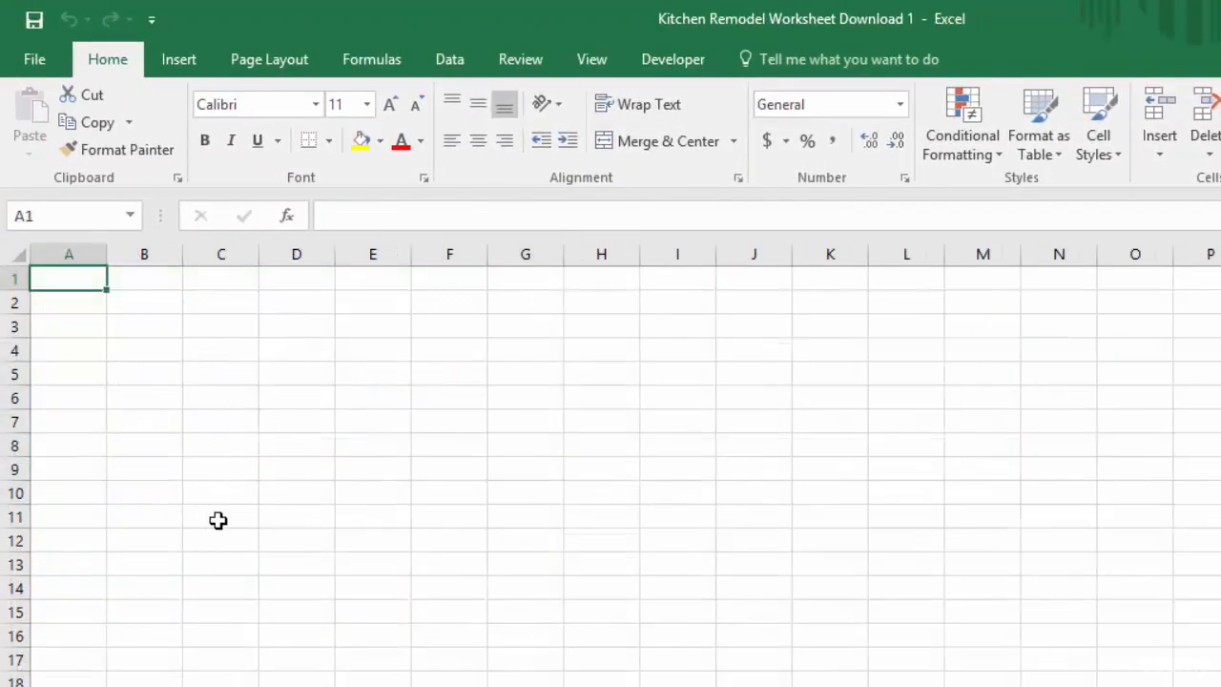
# Start a text import into the blank worksheet using the text document "Kitchen Remodel Worksheet Download 1" from Documents.
pyautogui.click(451, 69)
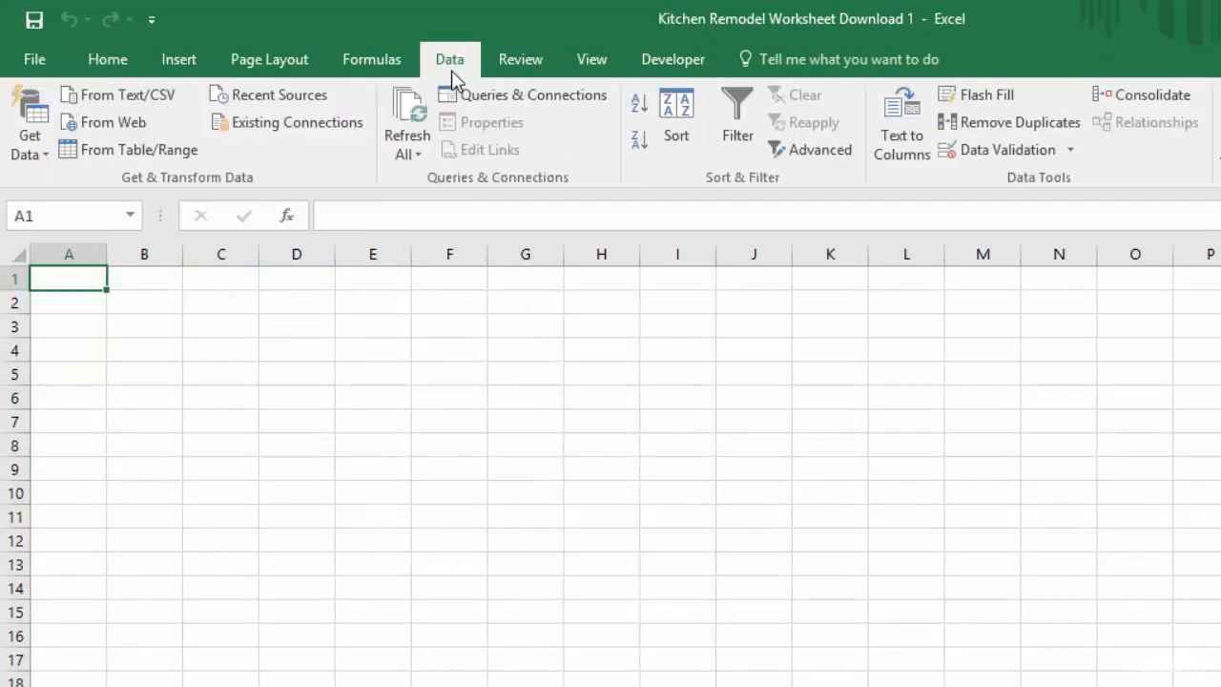
pyautogui.click(102, 96)
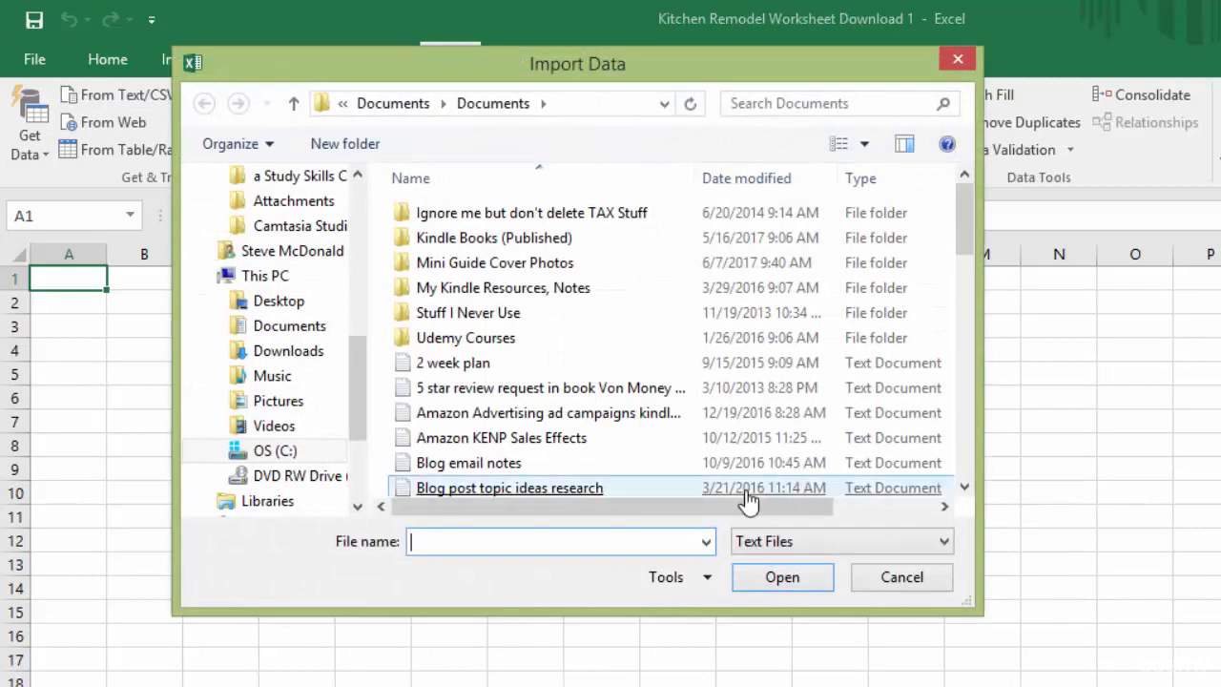
pyautogui.moveTo(963, 219); pyautogui.dragTo(955, 344)
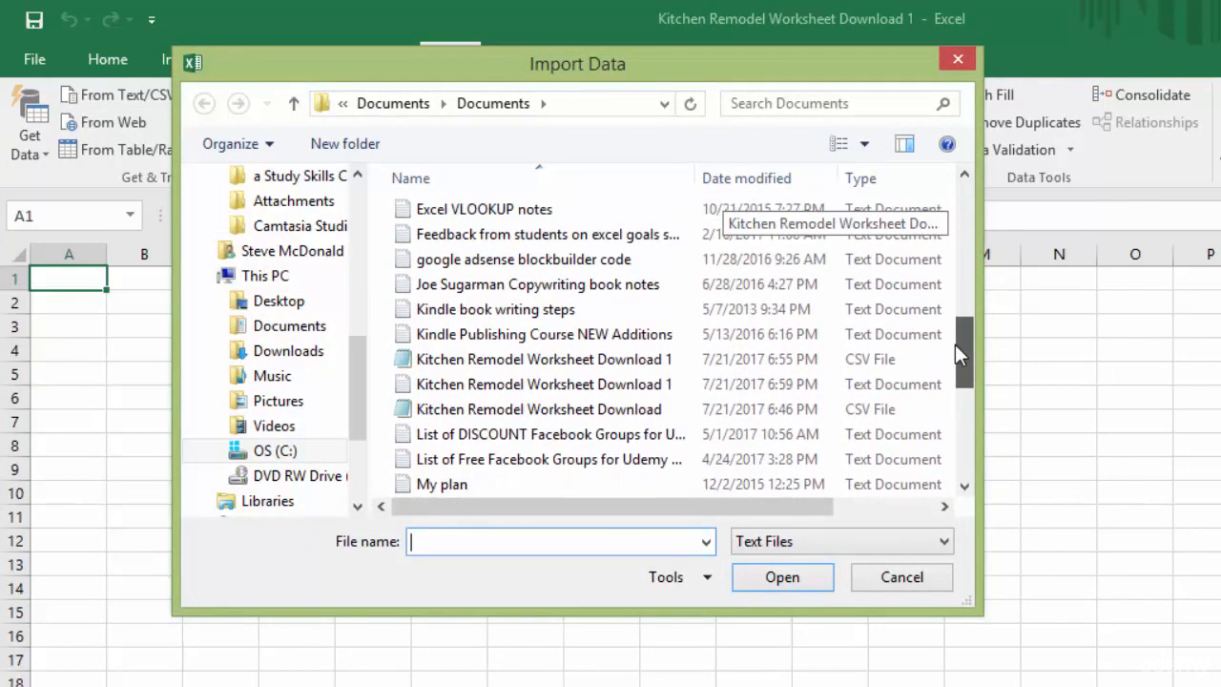
pyautogui.doubleClick(472, 389)
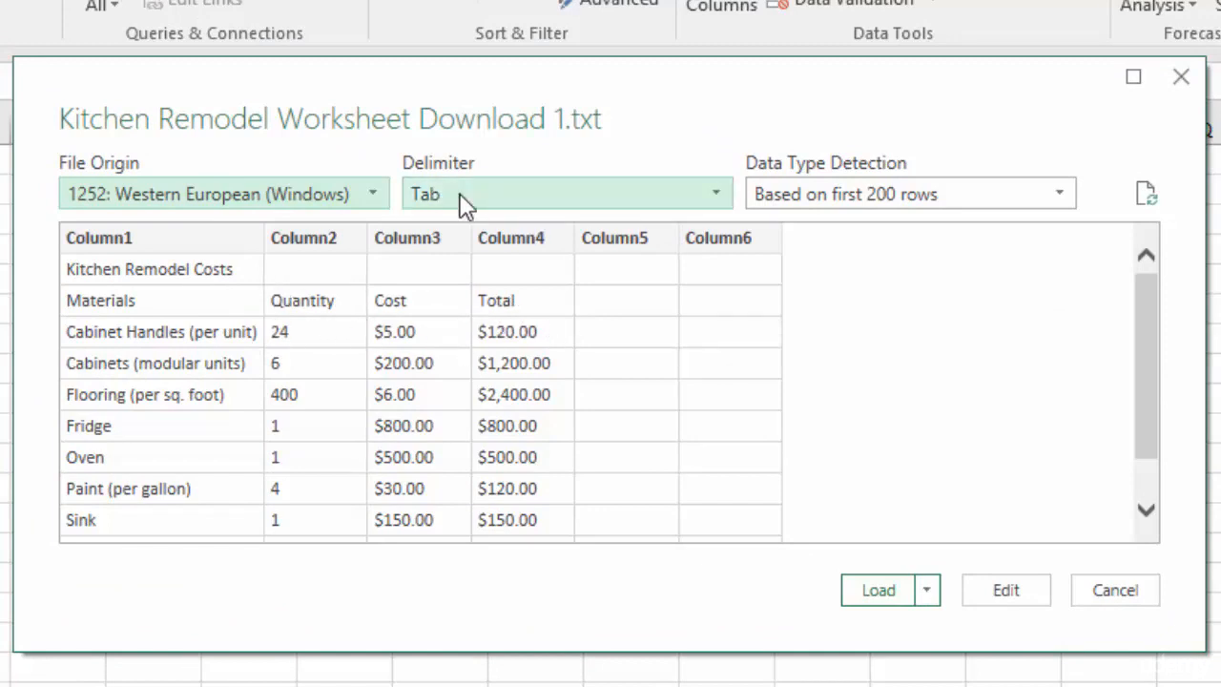
# Try the Space and Equals Sign delimiters in the import preview.
pyautogui.click(582, 202)
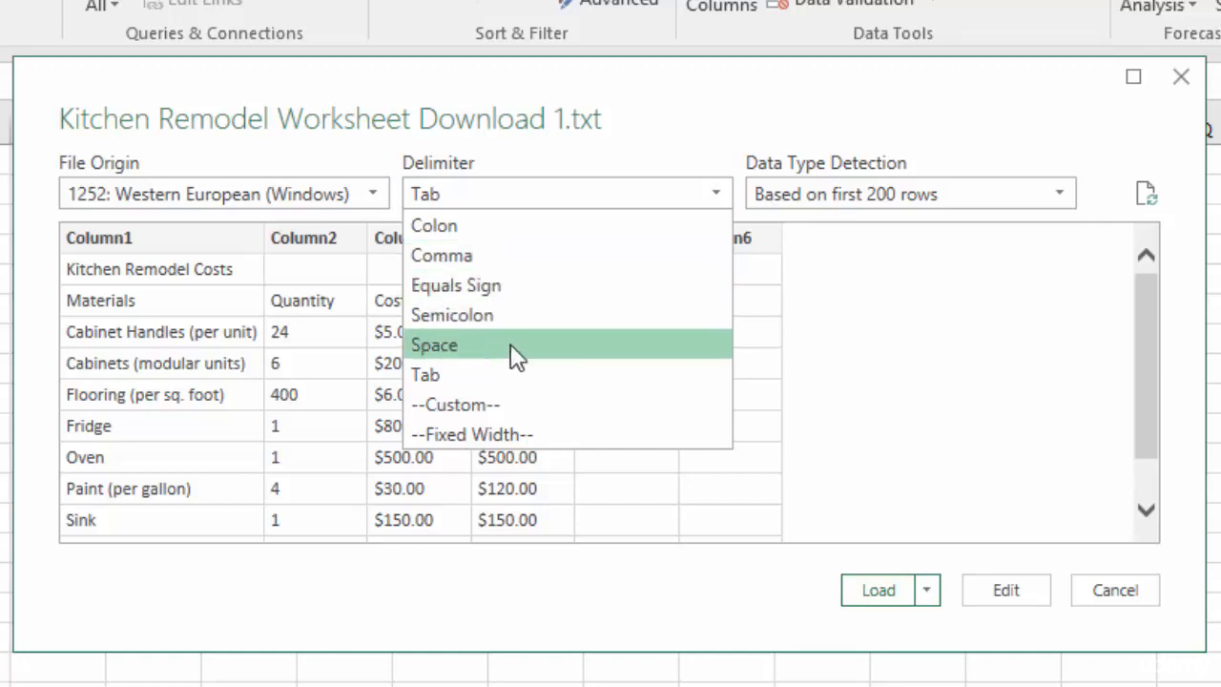
pyautogui.click(463, 343)
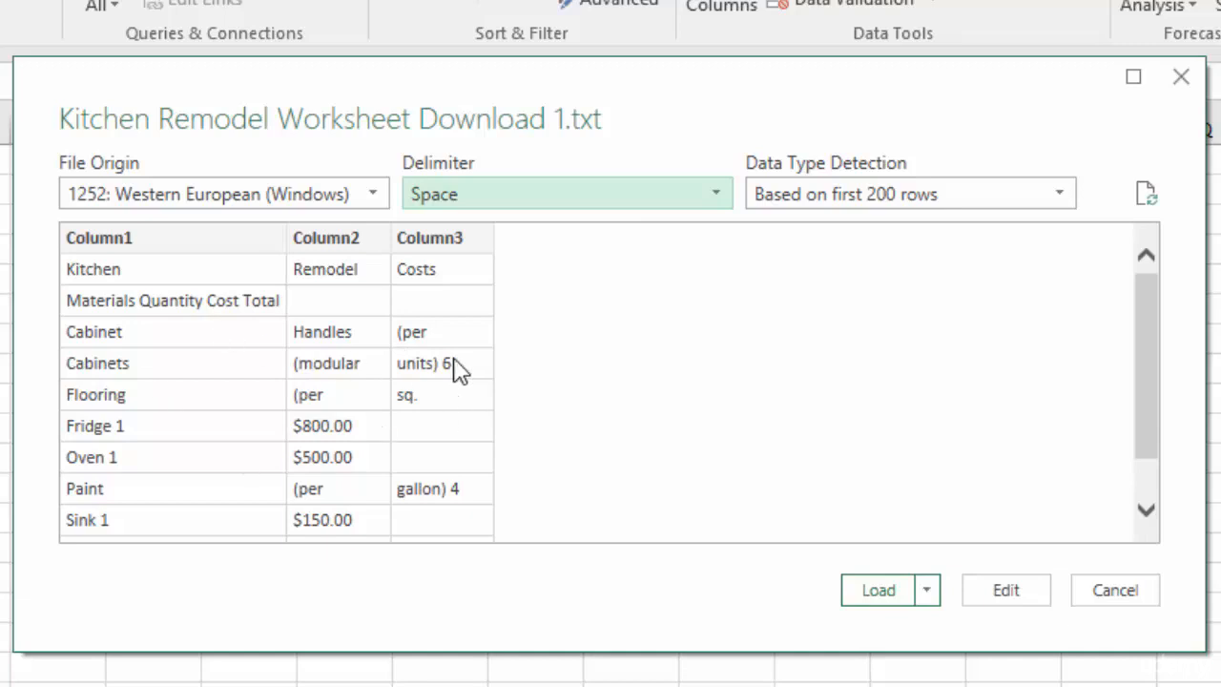
pyautogui.click(703, 193)
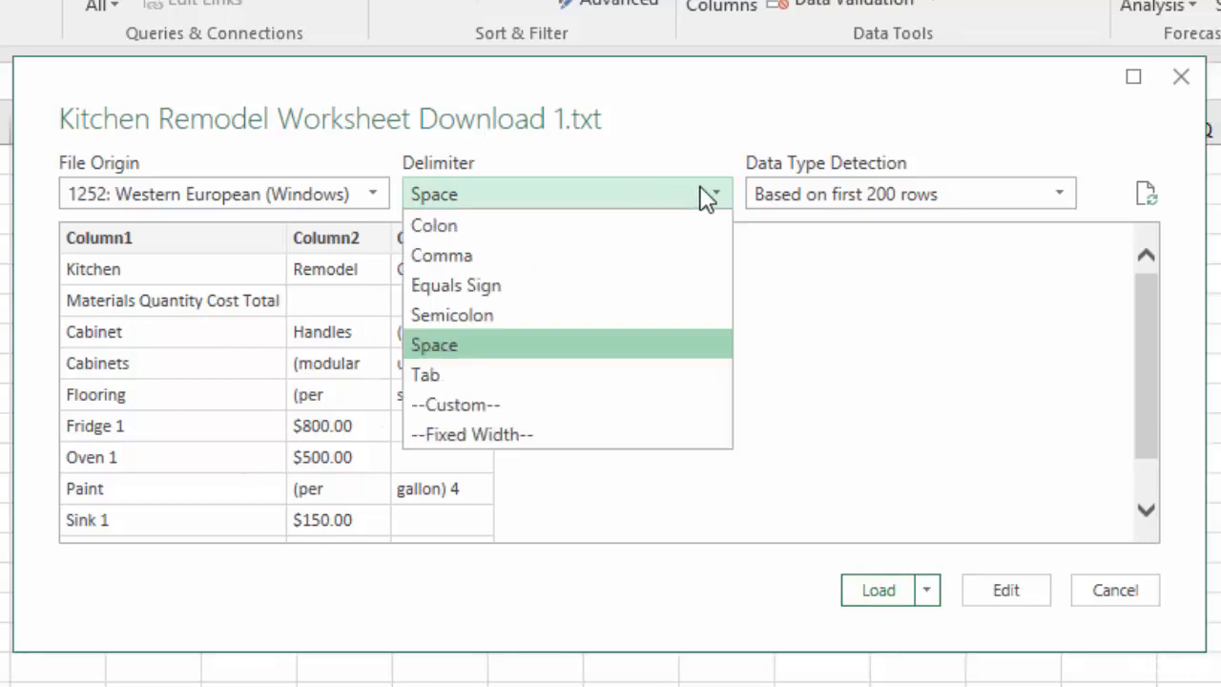
pyautogui.click(474, 295)
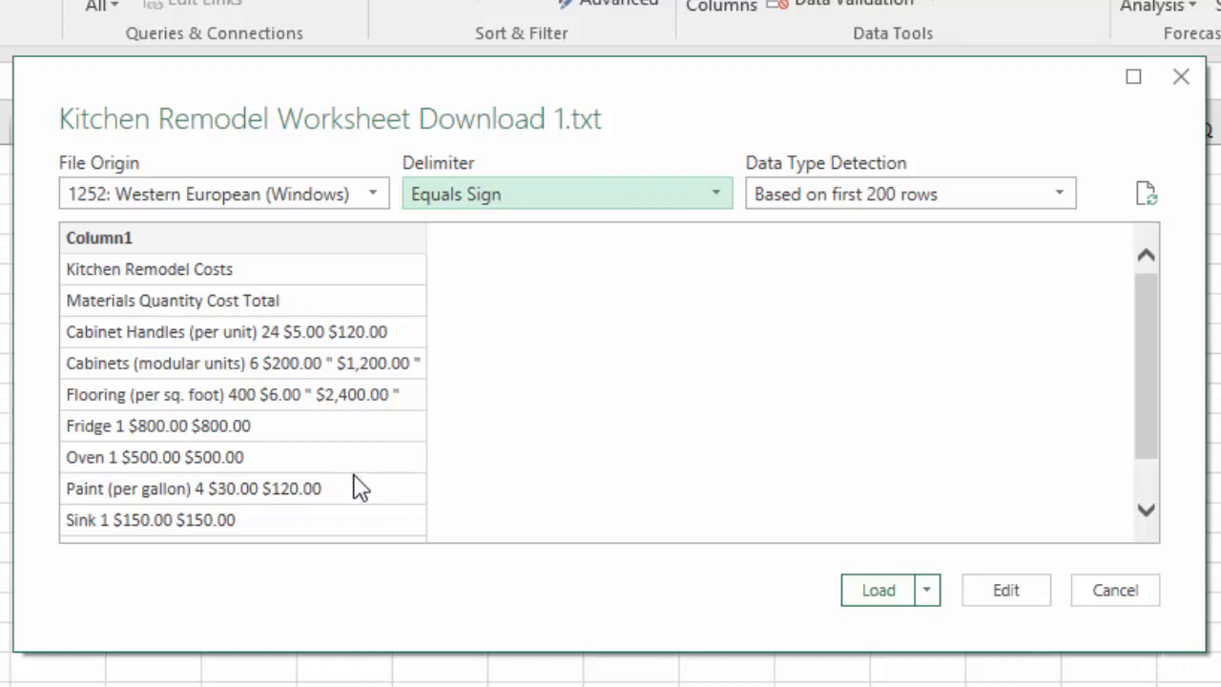
# Set the import delimiter to Tab and load the data into the workbook.
pyautogui.click(679, 208)
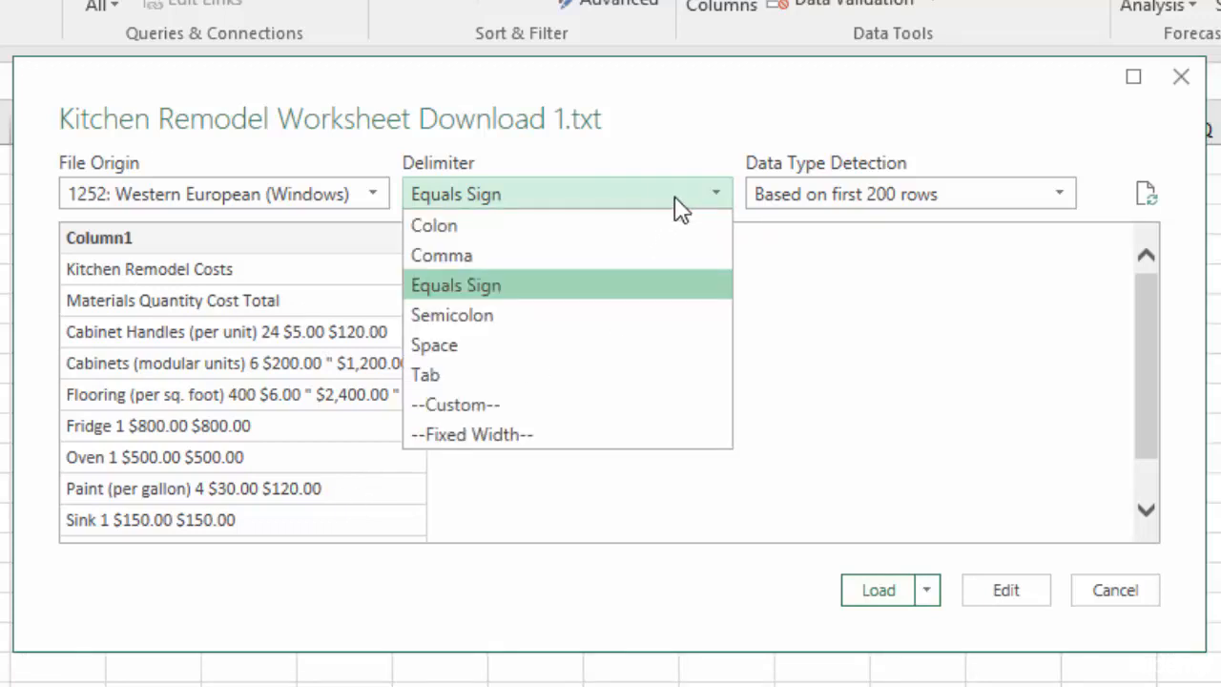
pyautogui.click(548, 375)
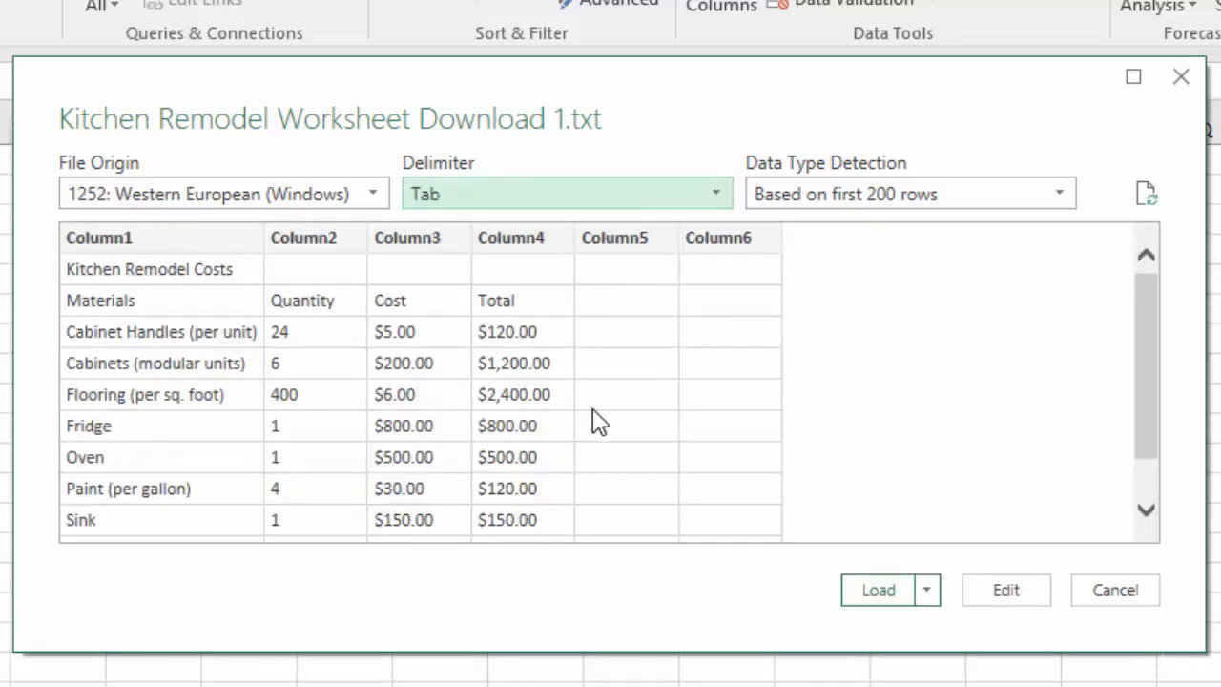
pyautogui.click(878, 590)
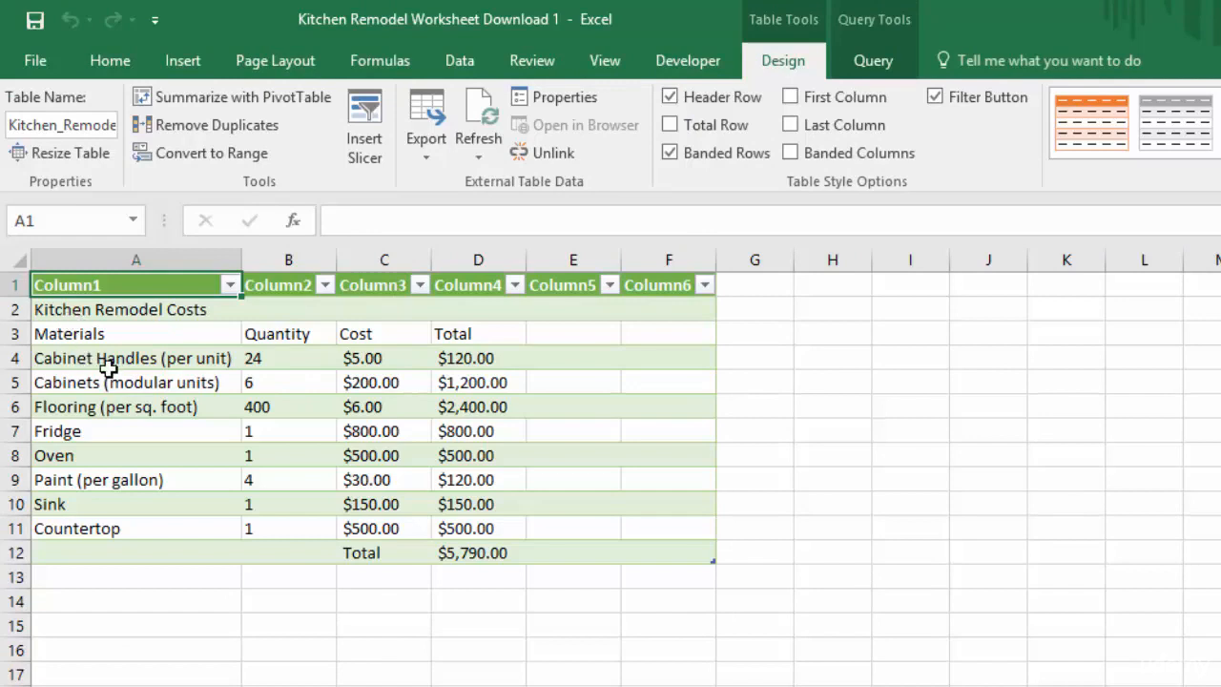
# Review the imported table's title, its Materials, Quantity, Cost and Total headings, and the data in A4:D12.
pyautogui.click(97, 310)
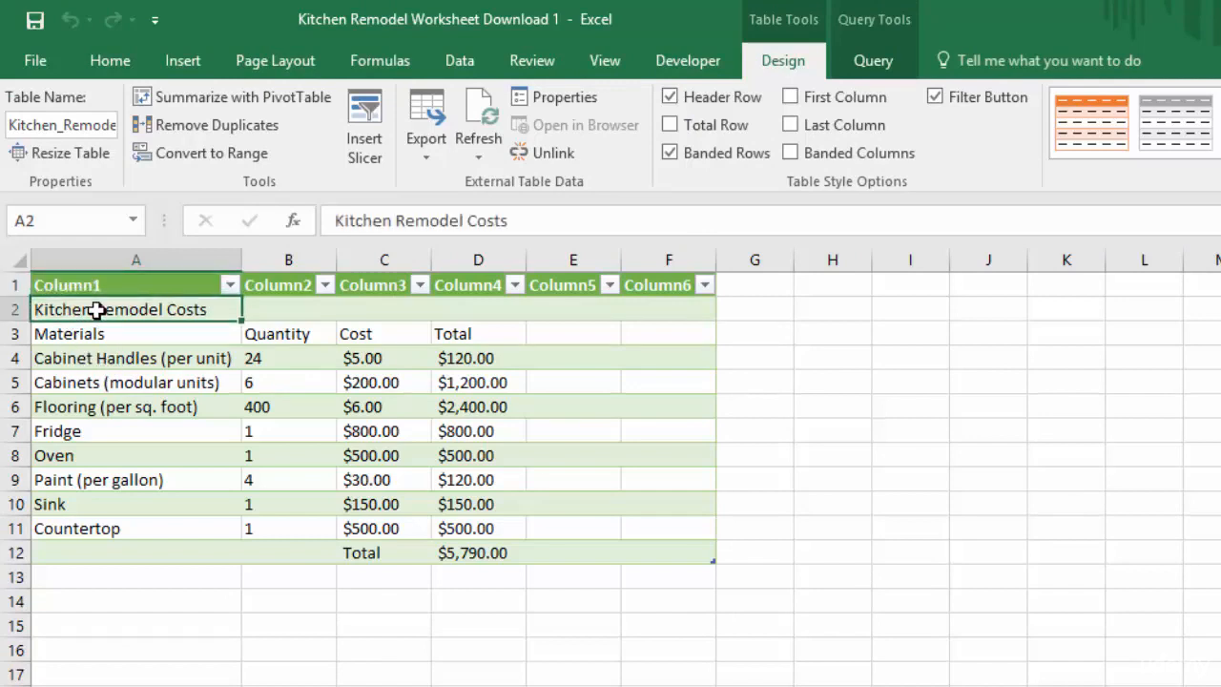
pyautogui.click(91, 334)
pyautogui.click(289, 340)
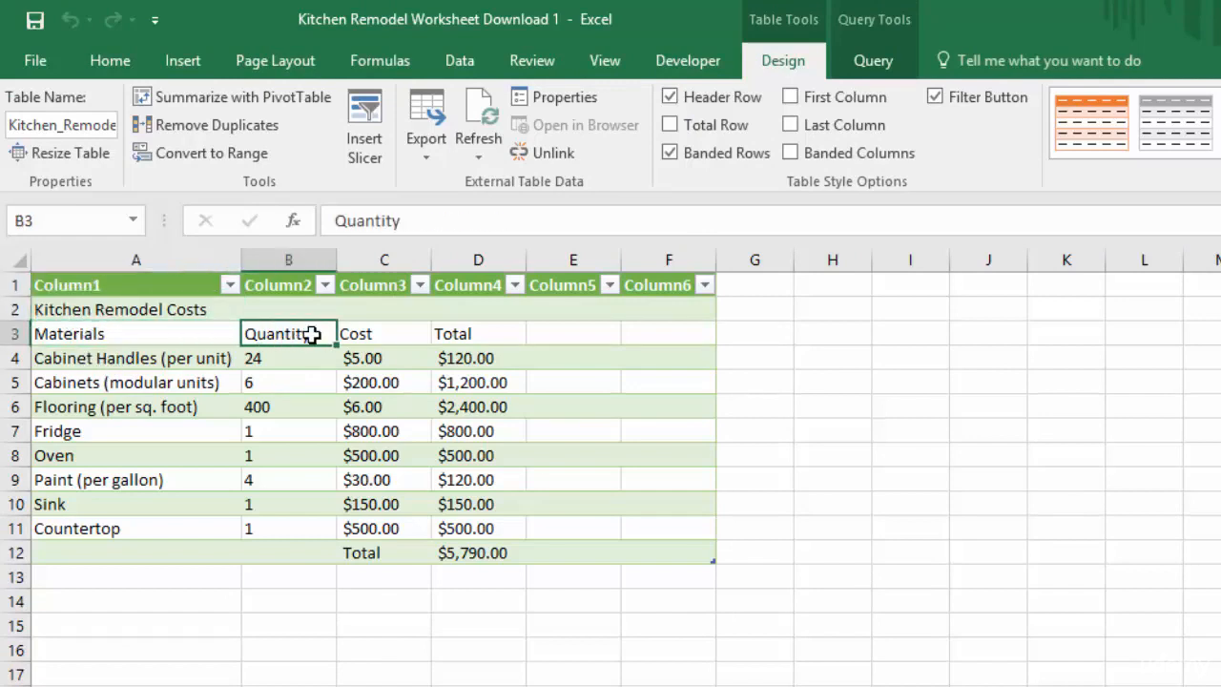
pyautogui.click(382, 334)
pyautogui.click(475, 336)
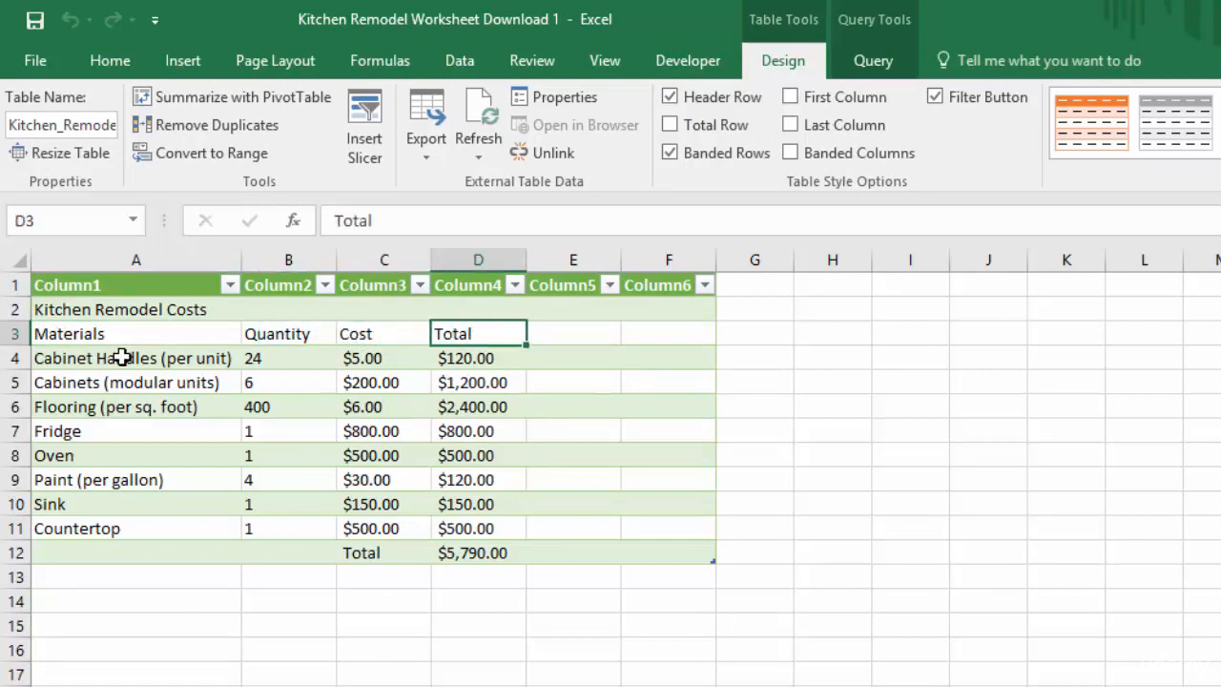
pyautogui.moveTo(120, 357); pyautogui.dragTo(503, 558)
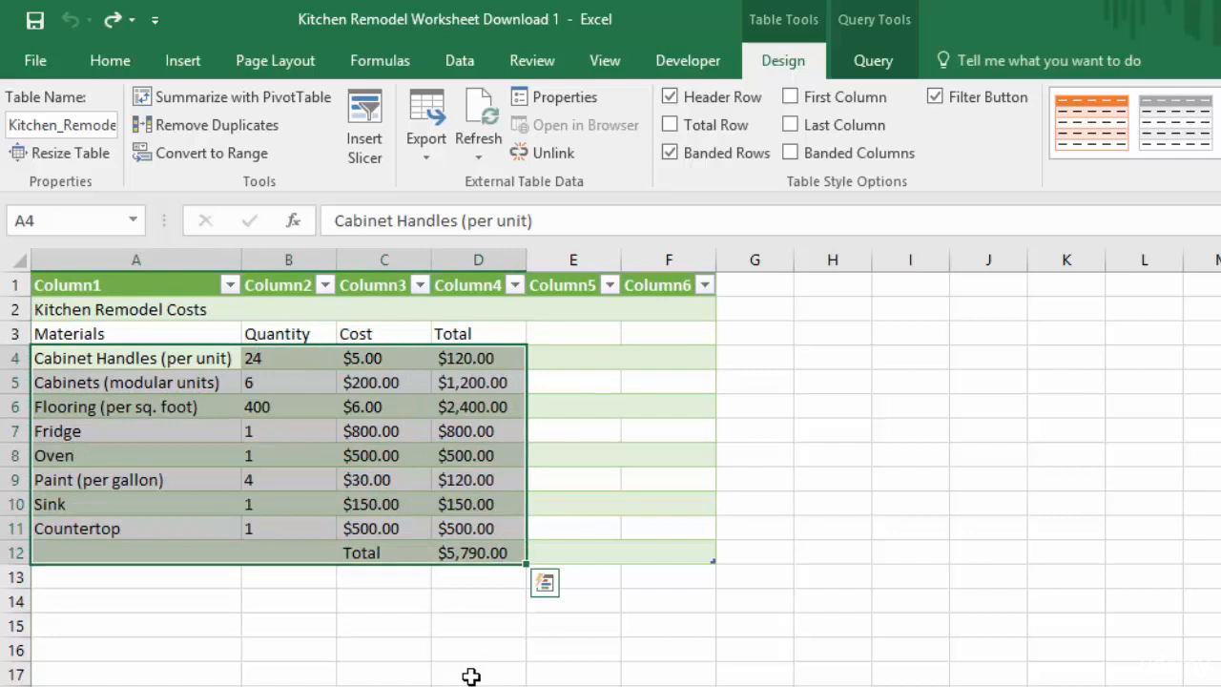
pyautogui.click(445, 648)
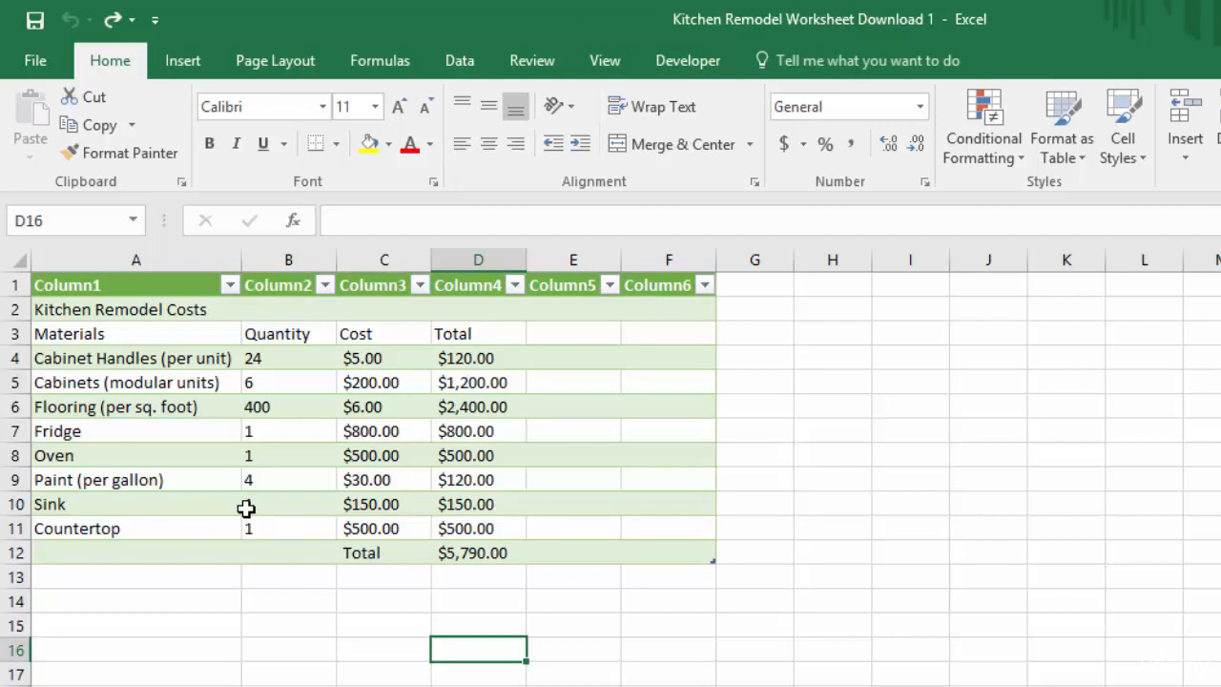
# Compare the contents of the imported Total cells D4:D7 with the formulas in the original worksheet's Total column.
pyautogui.click(485, 359)
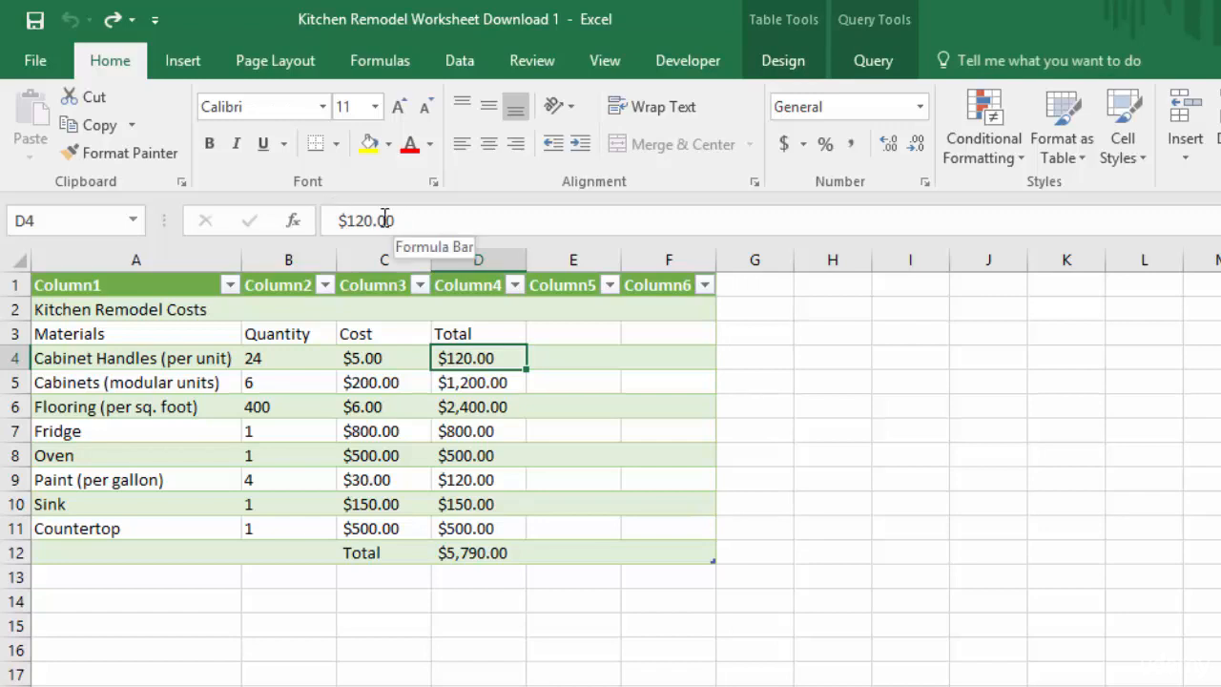
pyautogui.click(485, 386)
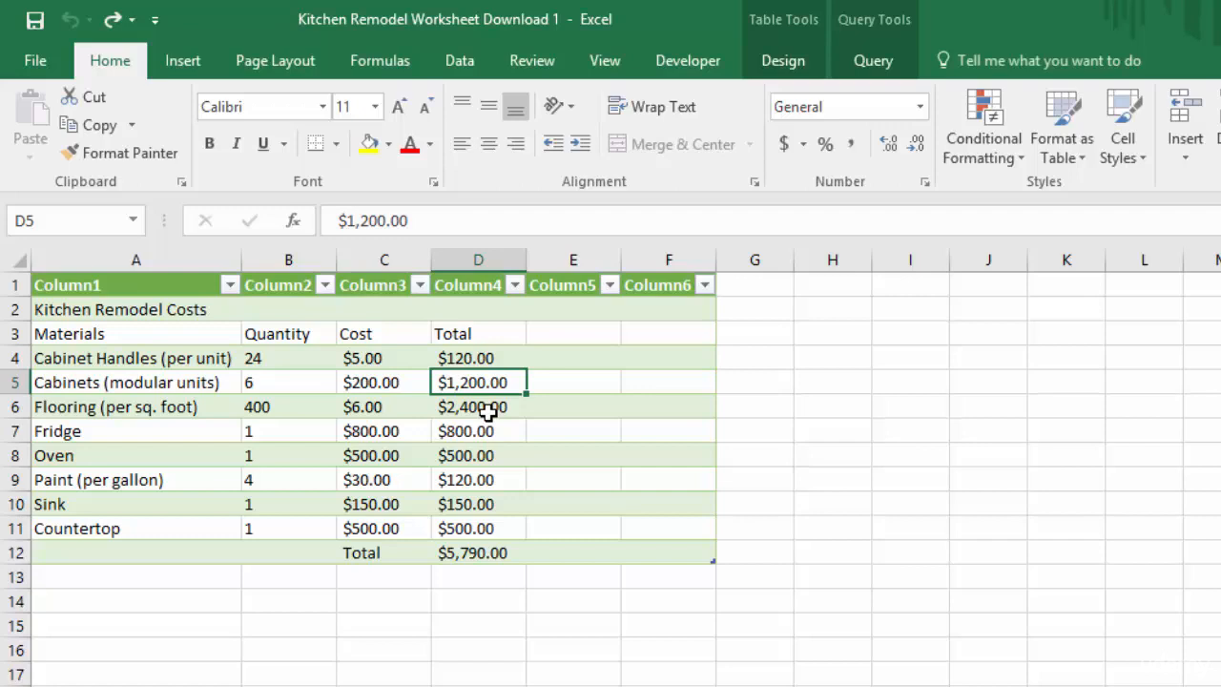
pyautogui.click(492, 412)
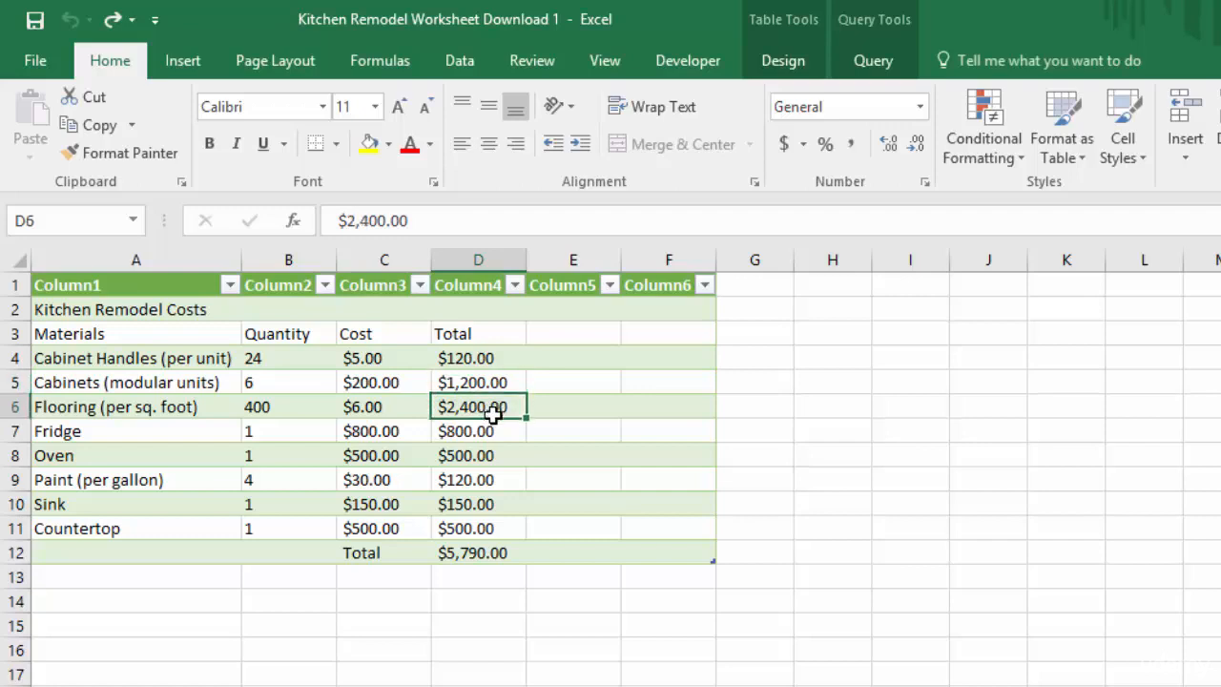
pyautogui.click(493, 431)
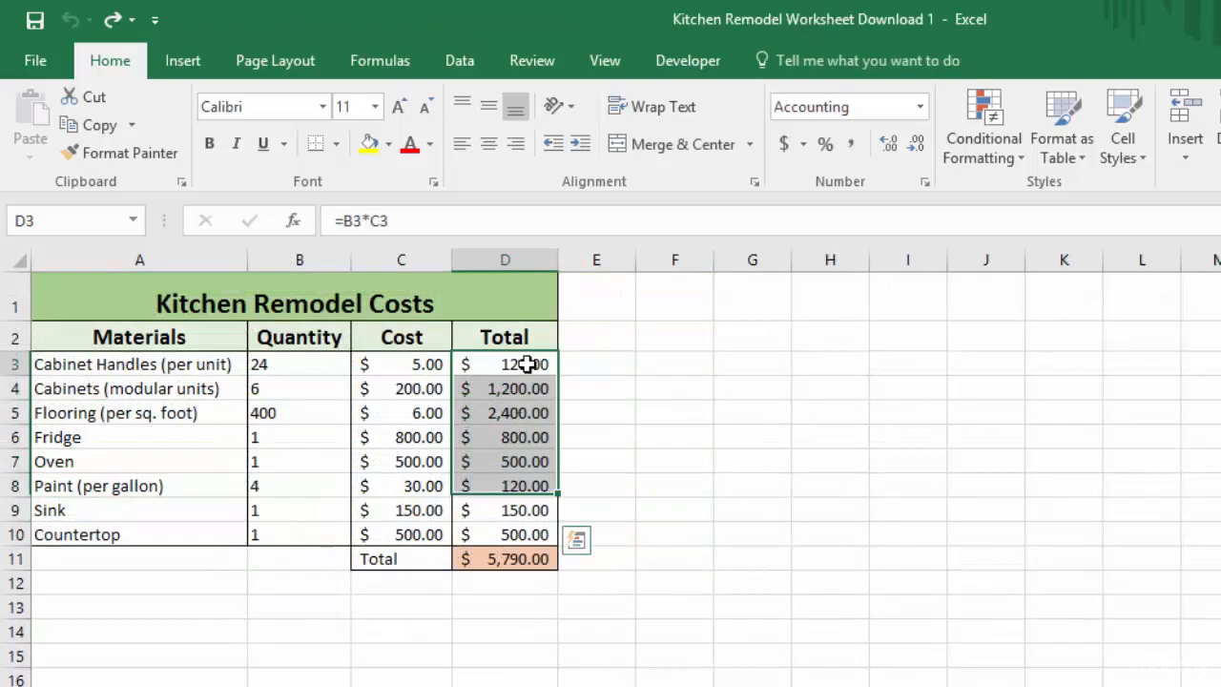
pyautogui.click(505, 412)
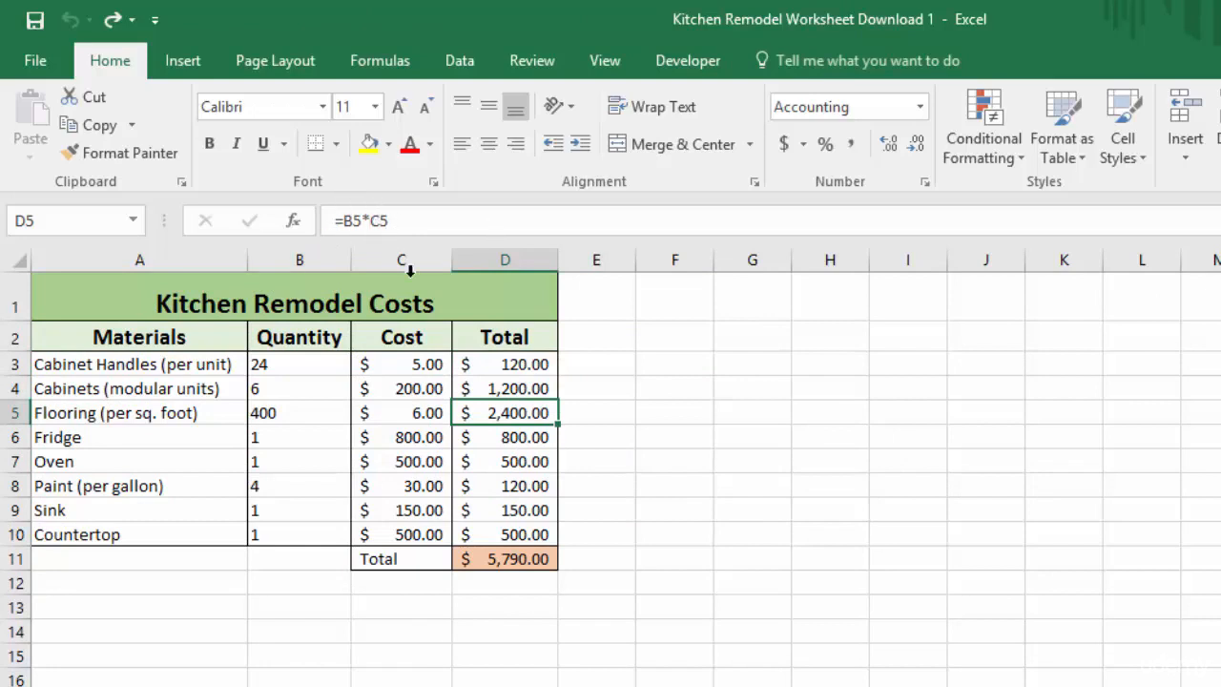
pyautogui.click(588, 512)
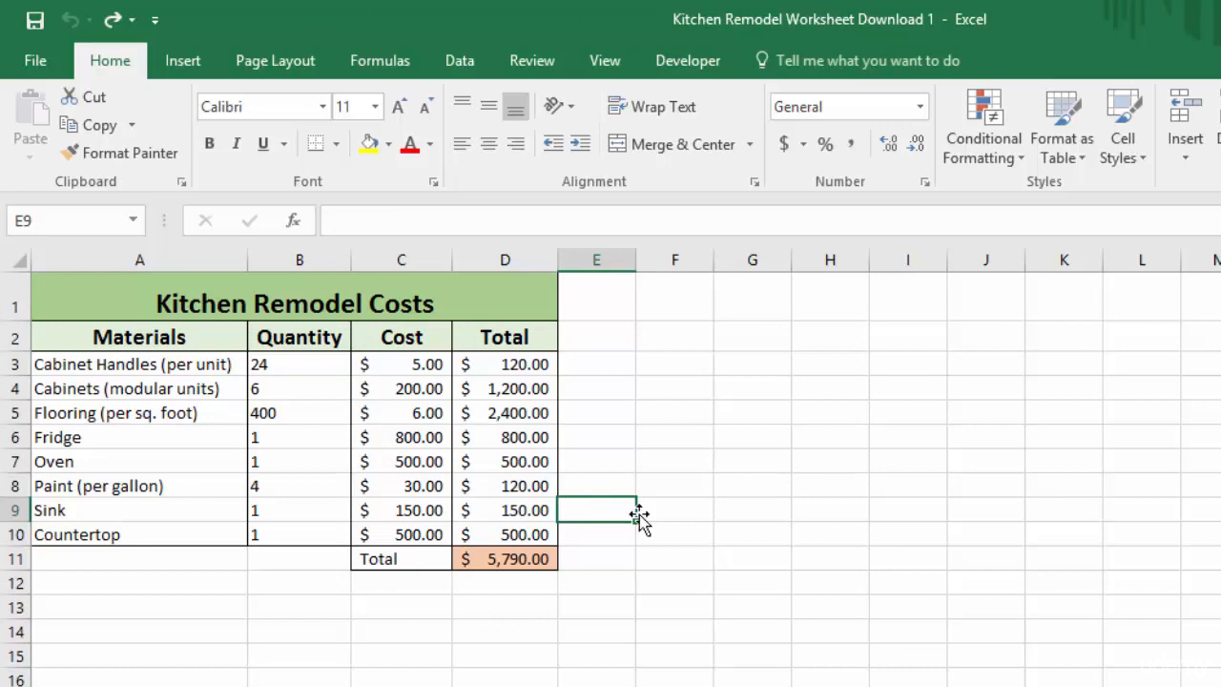
# Review the file formats offered for saving a copy of the kitchen remodel workbook.
pyautogui.click(36, 60)
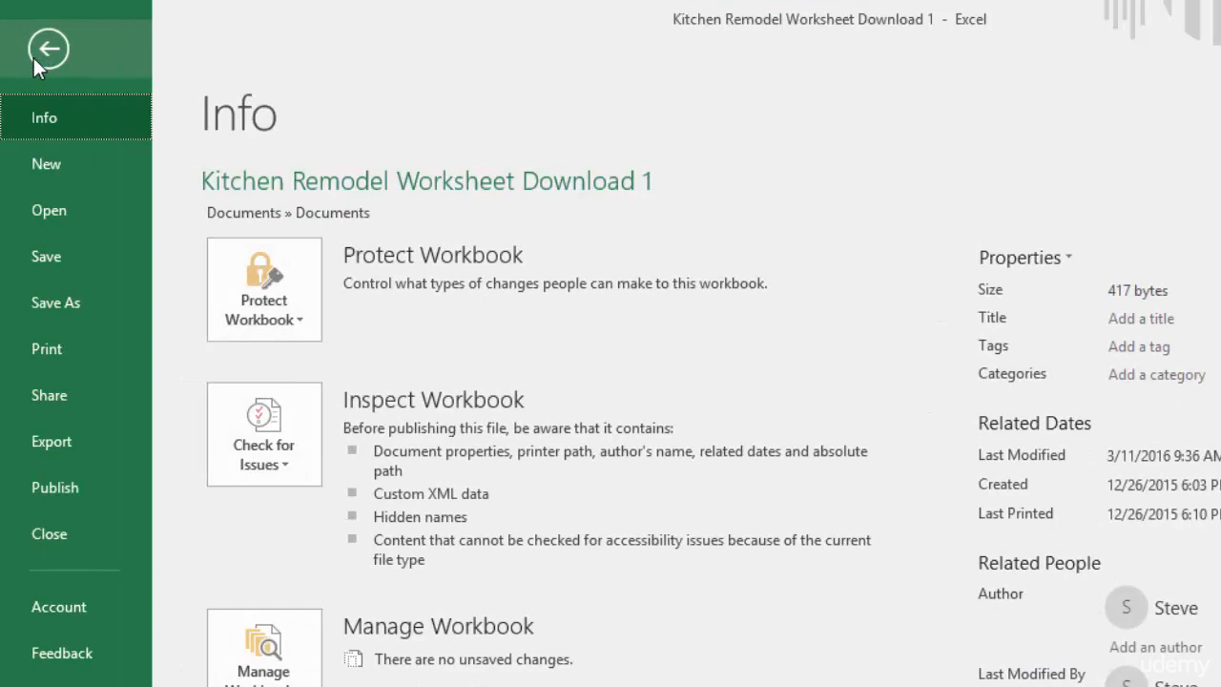
pyautogui.click(64, 308)
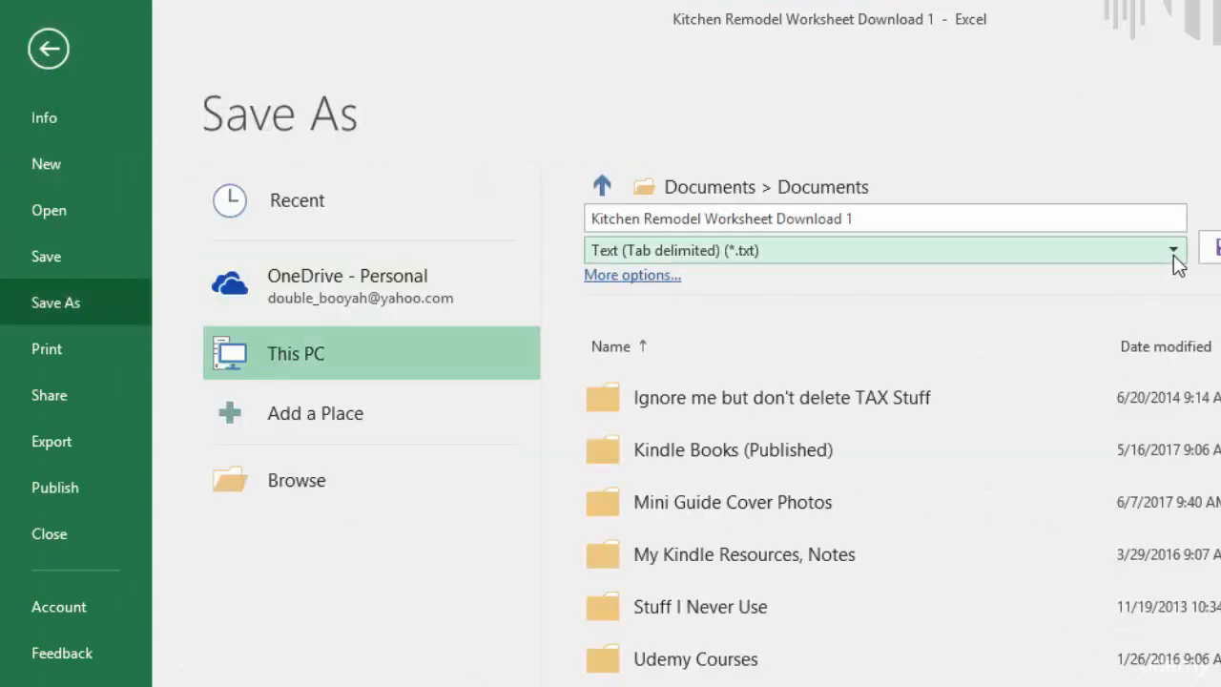
pyautogui.click(1173, 251)
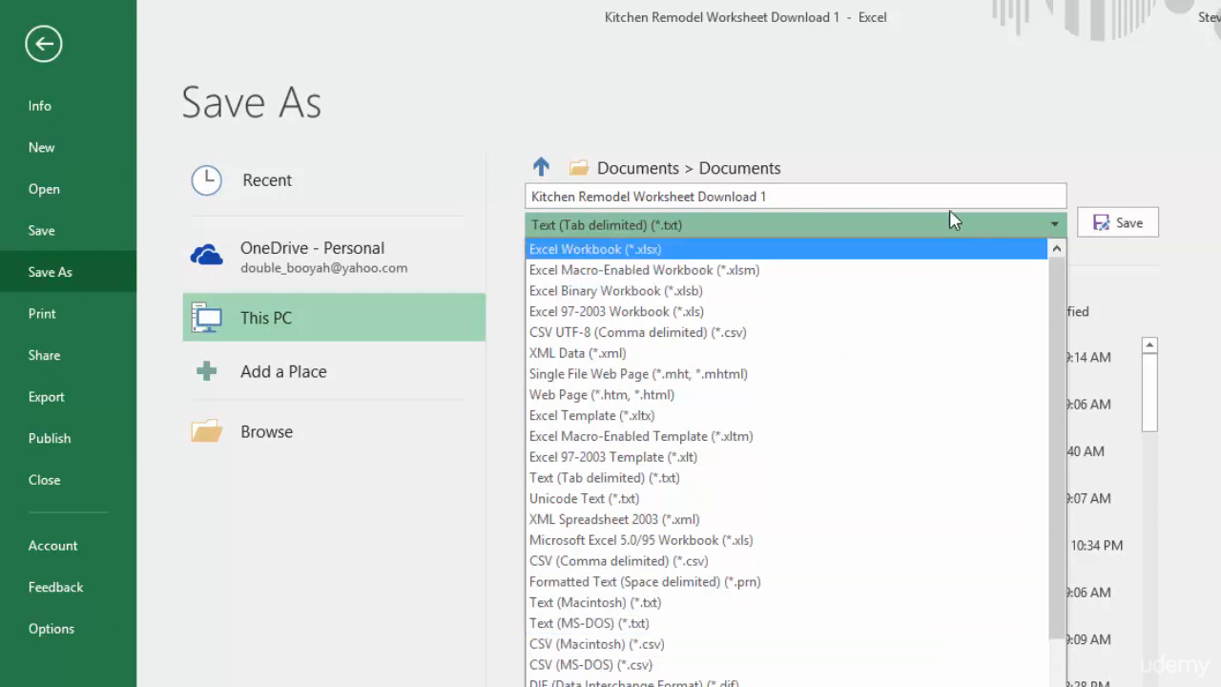
pyautogui.click(1054, 228)
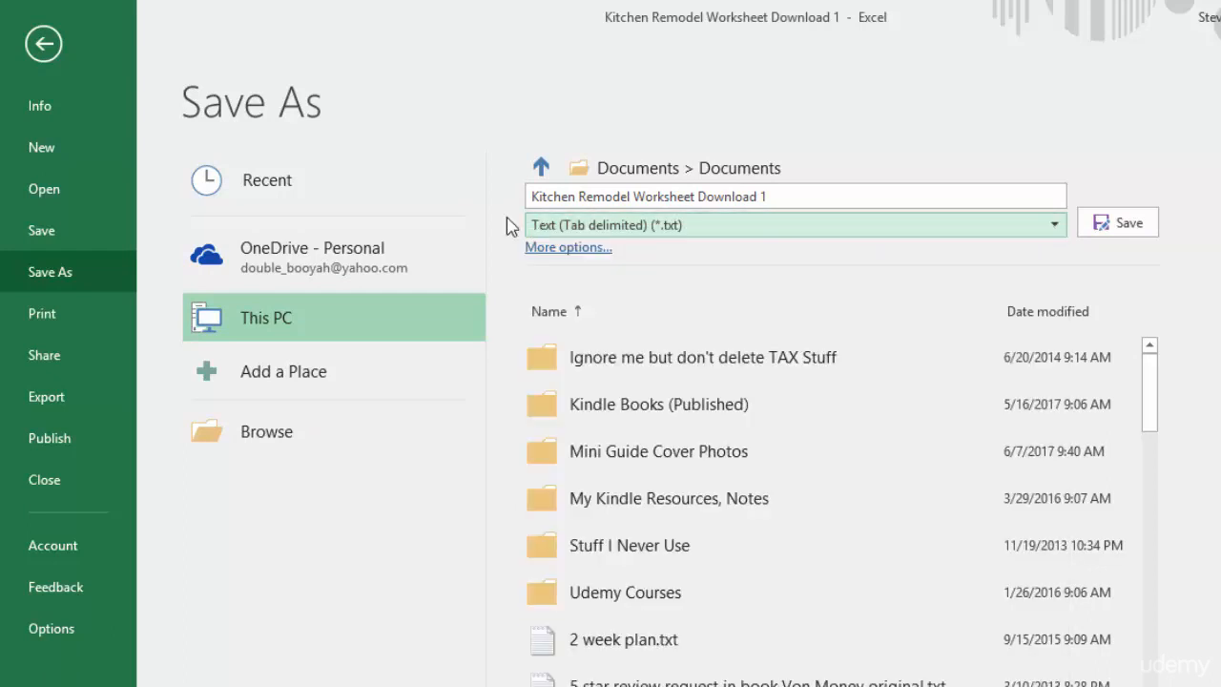
# Start a PDF export of the worksheet as Kitchen Remodel Worksheet Download 1, with the file set to open after publishing.
pyautogui.click(61, 402)
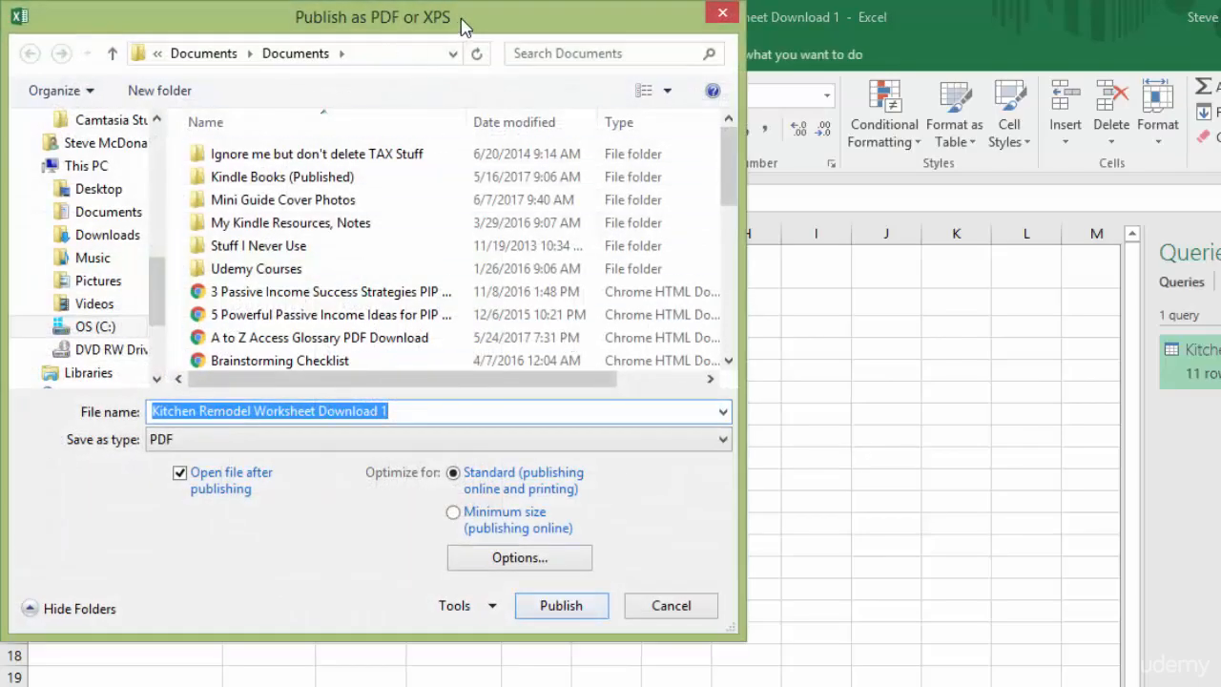
pyautogui.moveTo(465, 26); pyautogui.dragTo(492, 33)
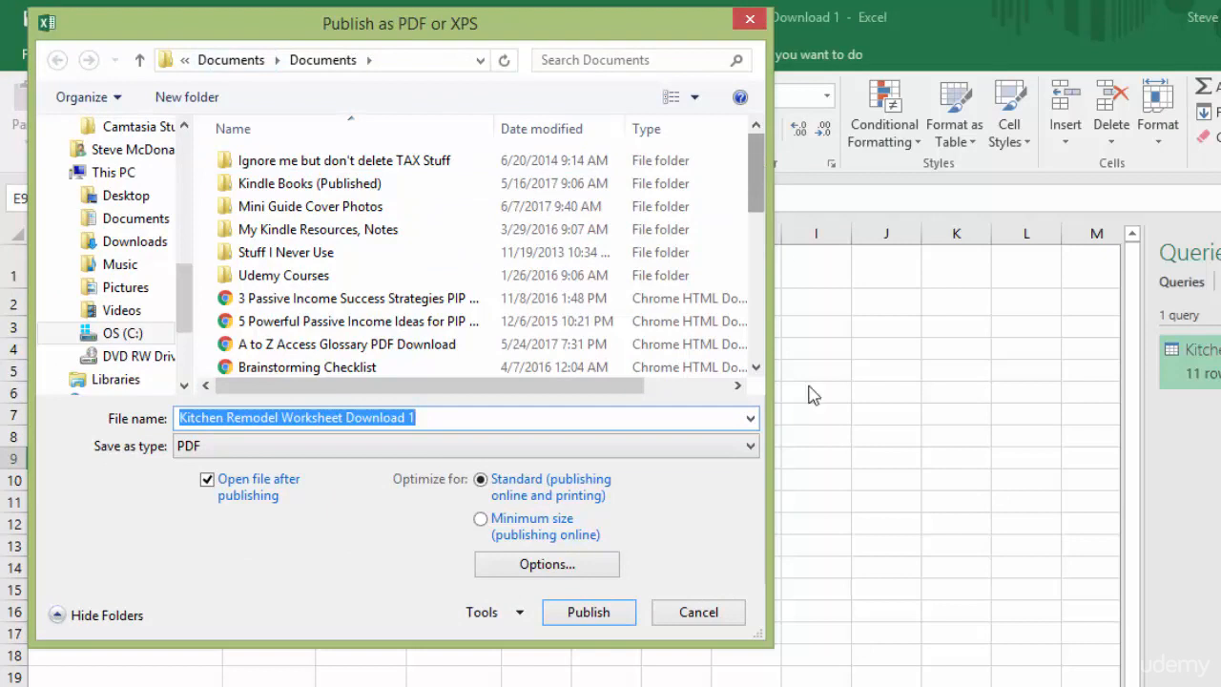
pyautogui.click(751, 446)
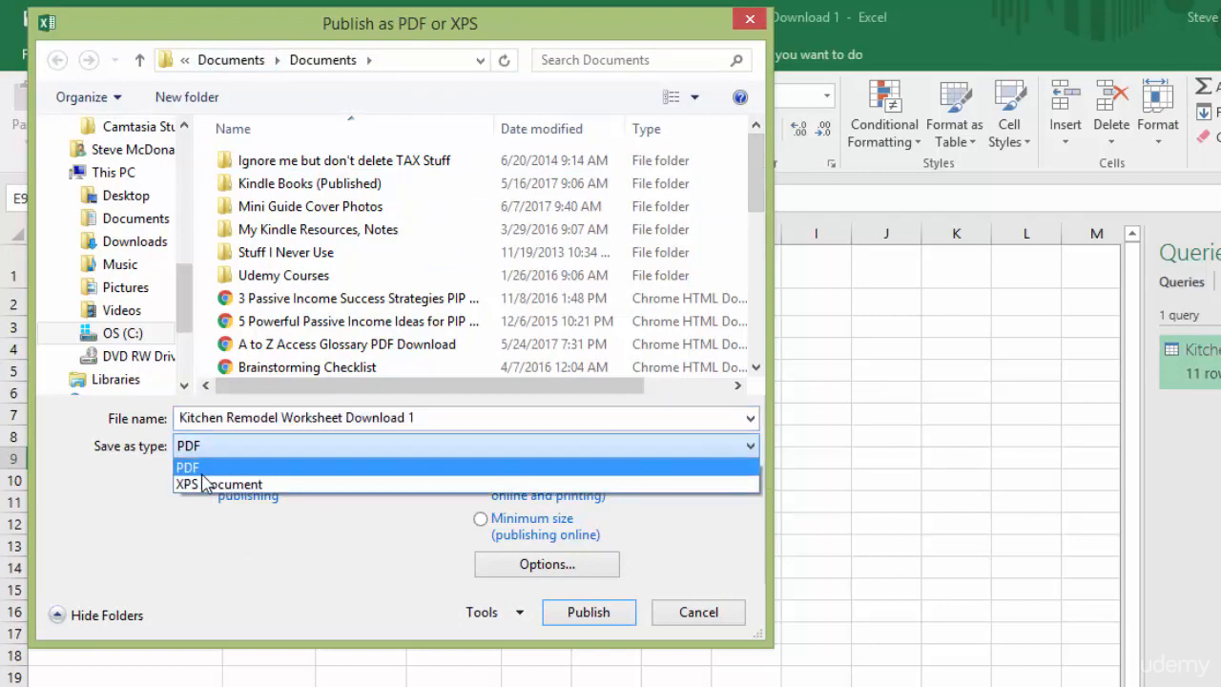
pyautogui.click(636, 468)
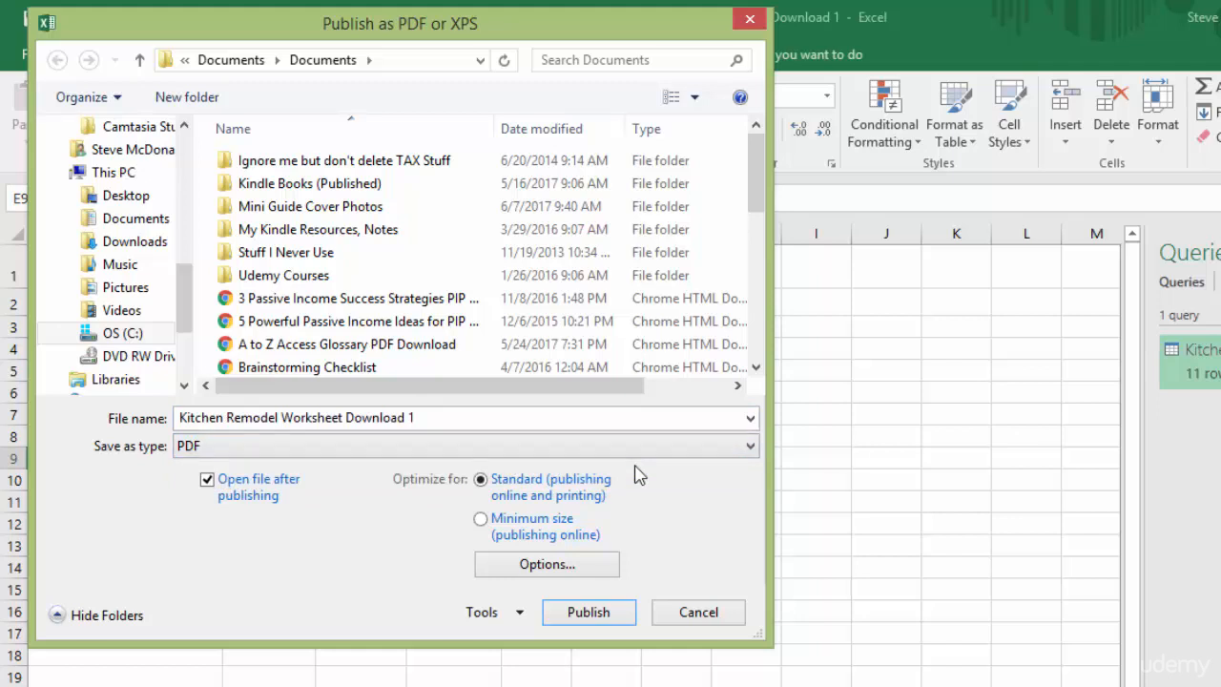
pyautogui.click(208, 481)
# Set the PDF export options to cover all pages of the active sheet, after trying a limited page range.
pyautogui.click(586, 576)
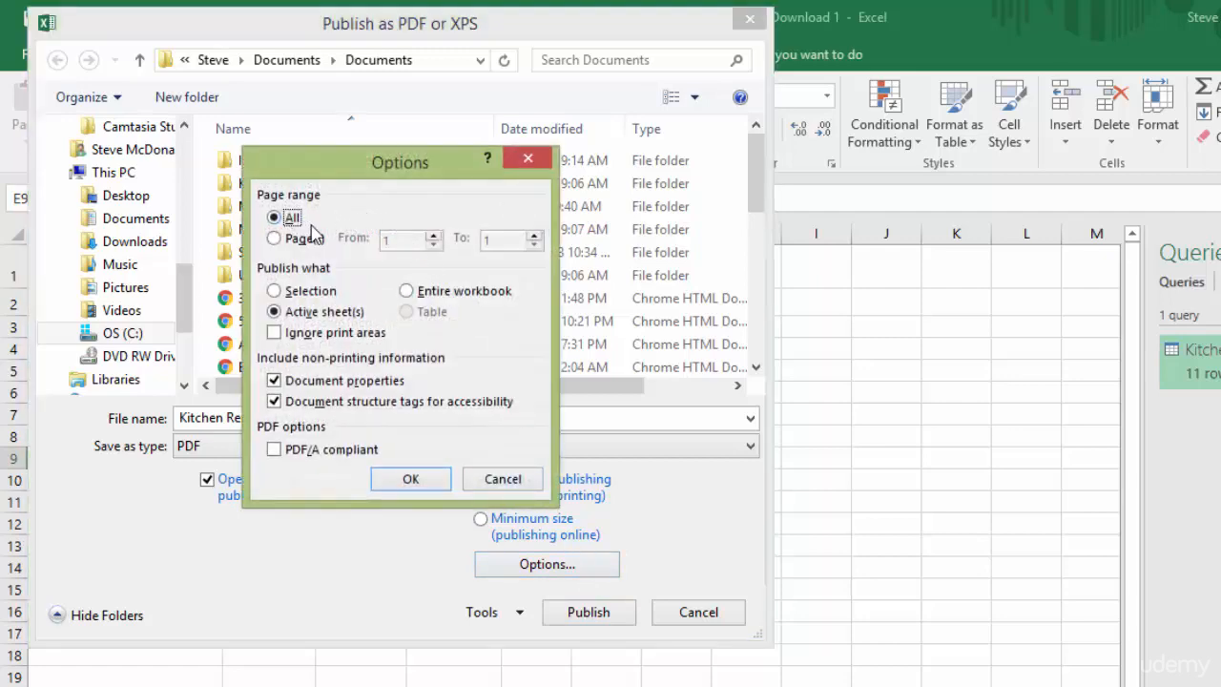
pyautogui.click(275, 239)
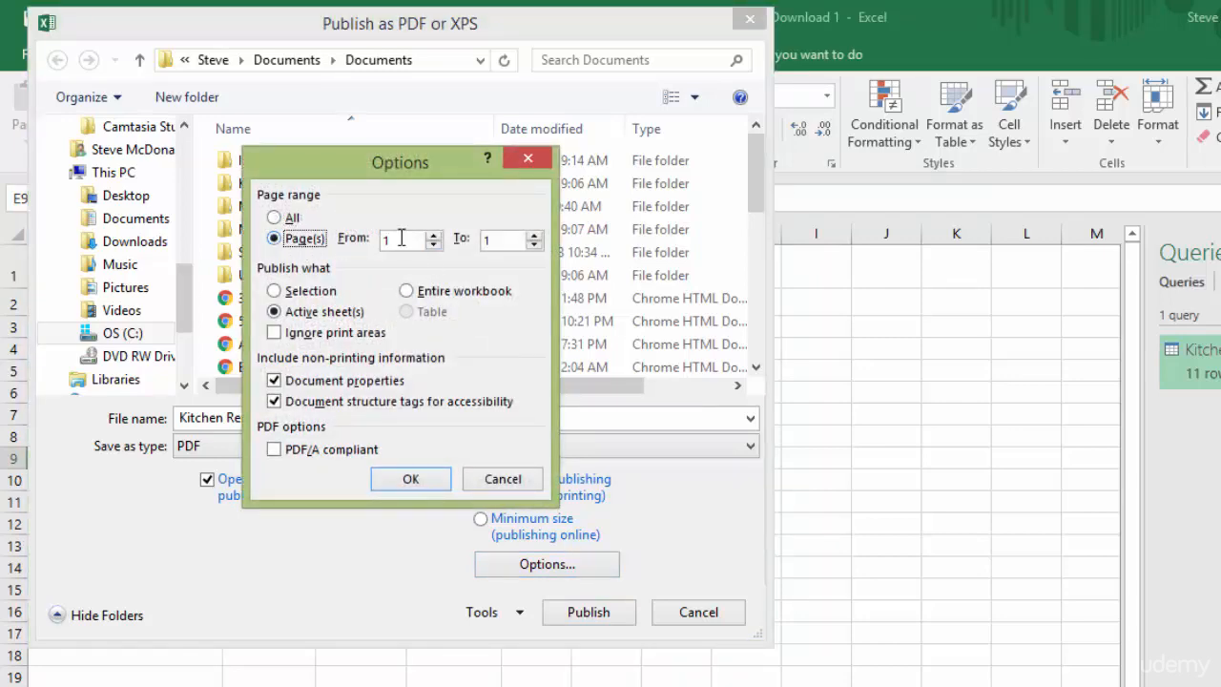
pyautogui.click(275, 217)
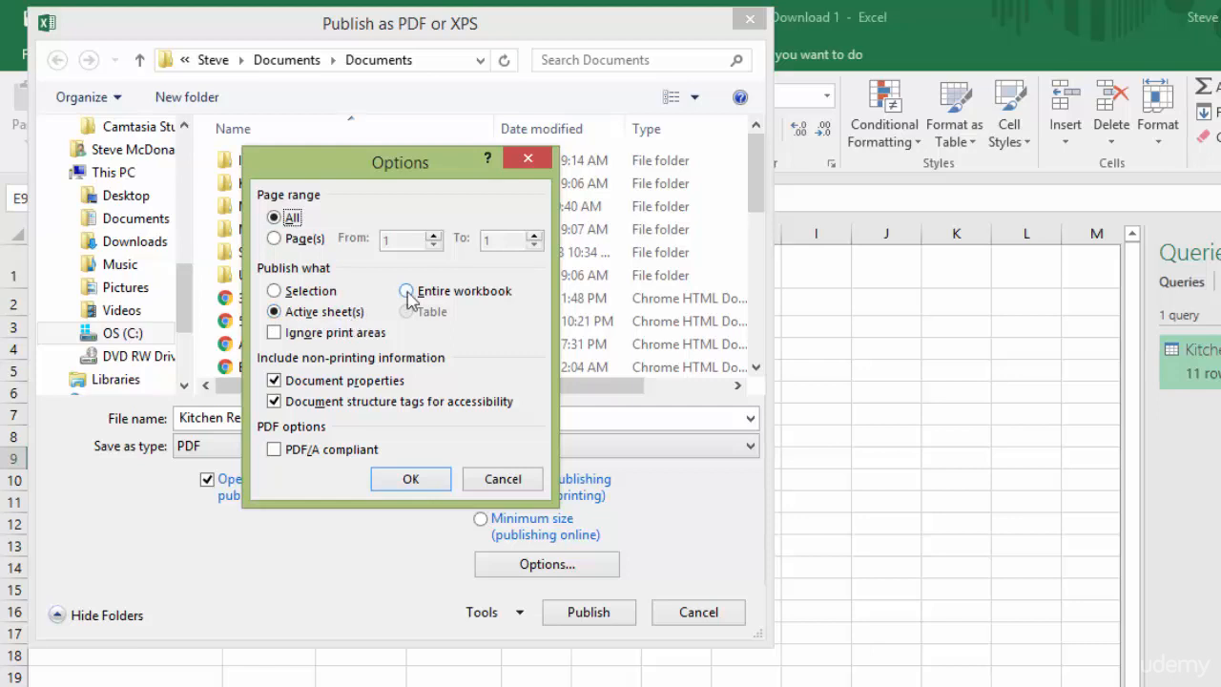
pyautogui.click(410, 479)
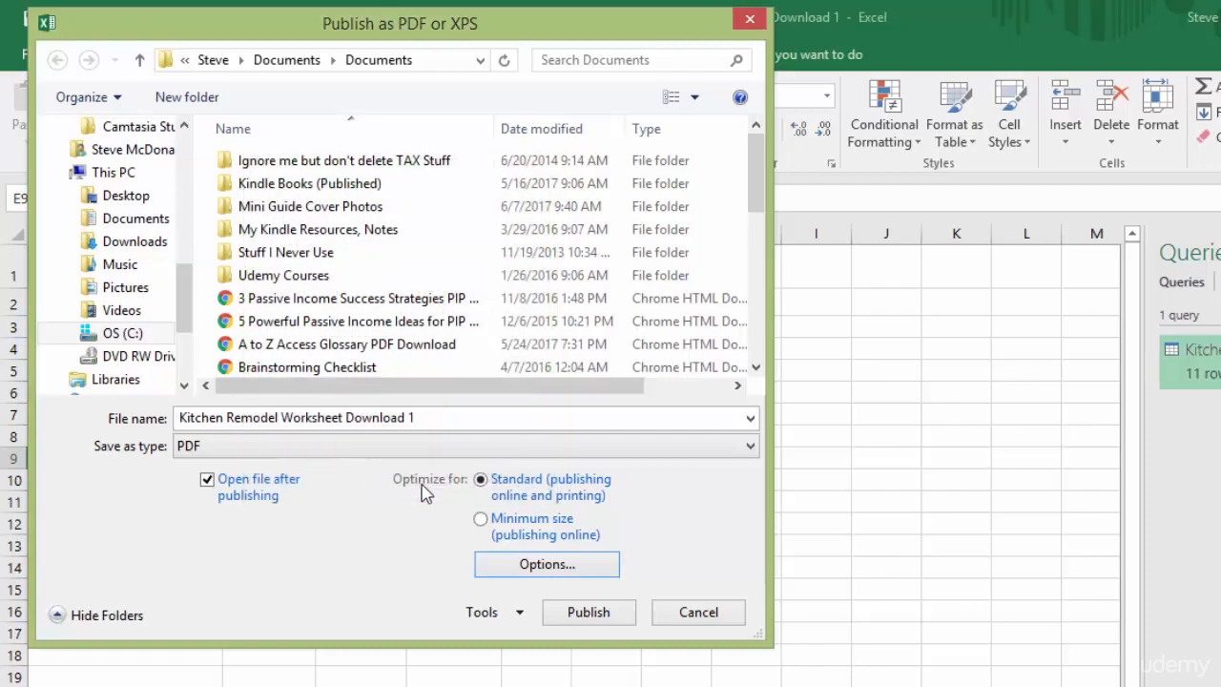
# Publish the PDF and select the text of the Kitchen Remodel Costs table in the opened file.
pyautogui.click(609, 616)
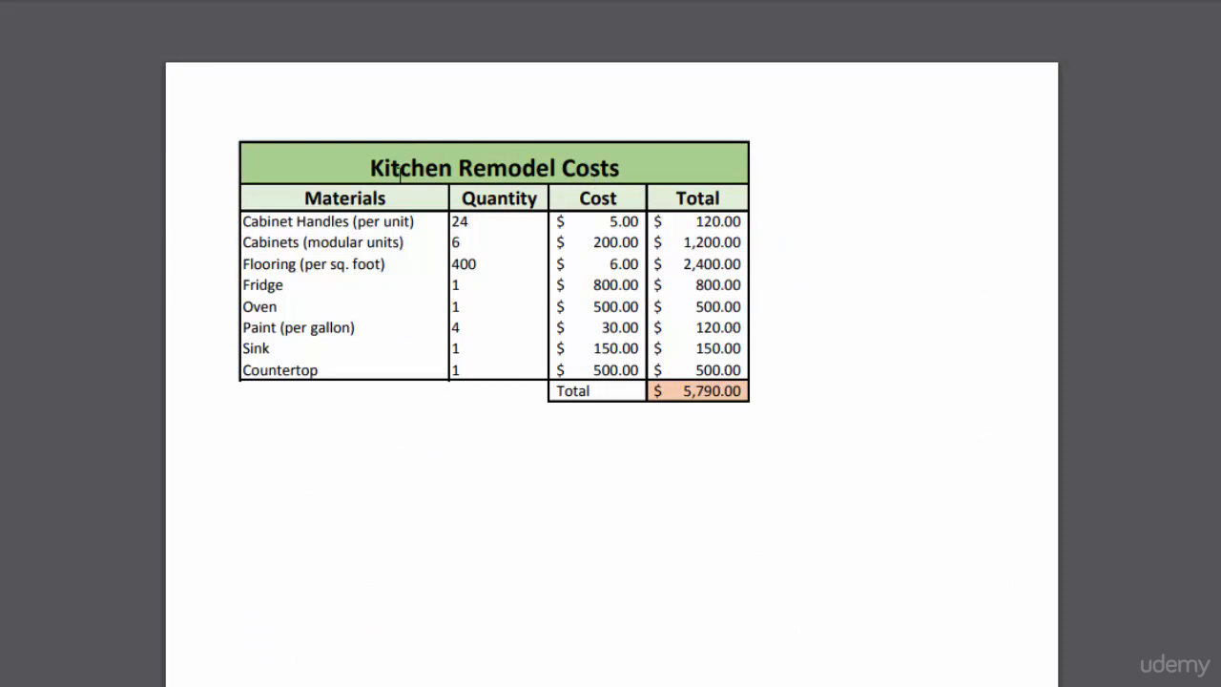
pyautogui.moveTo(332, 197); pyautogui.dragTo(531, 264)
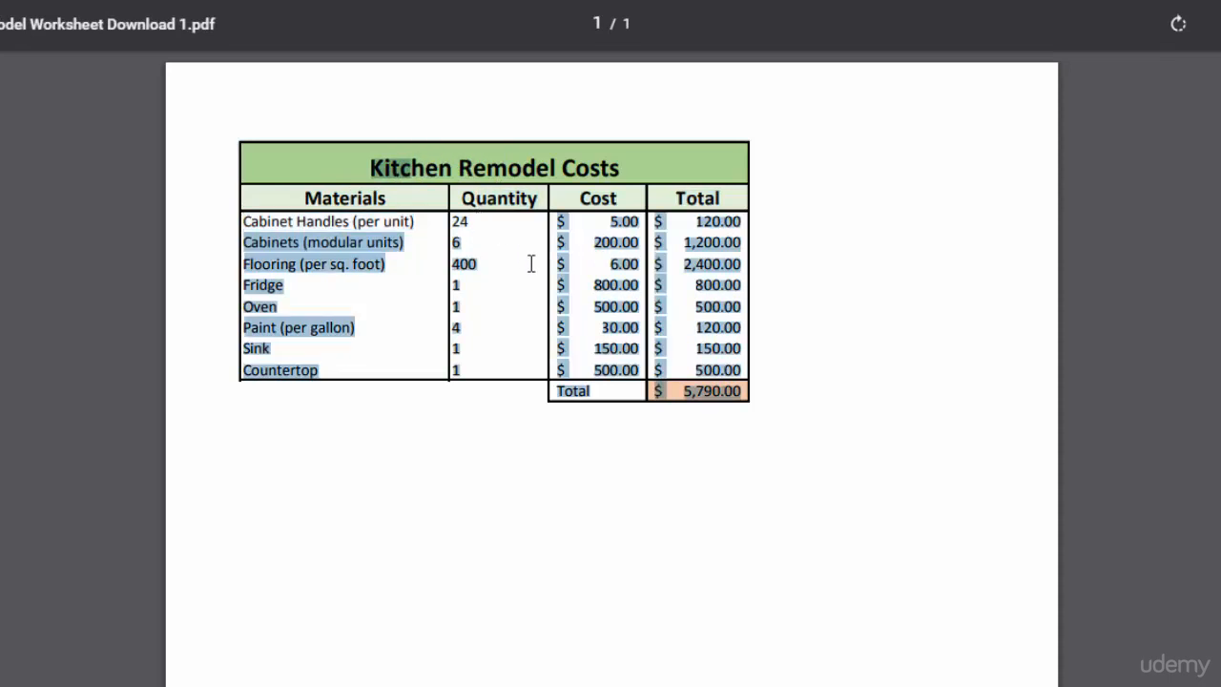